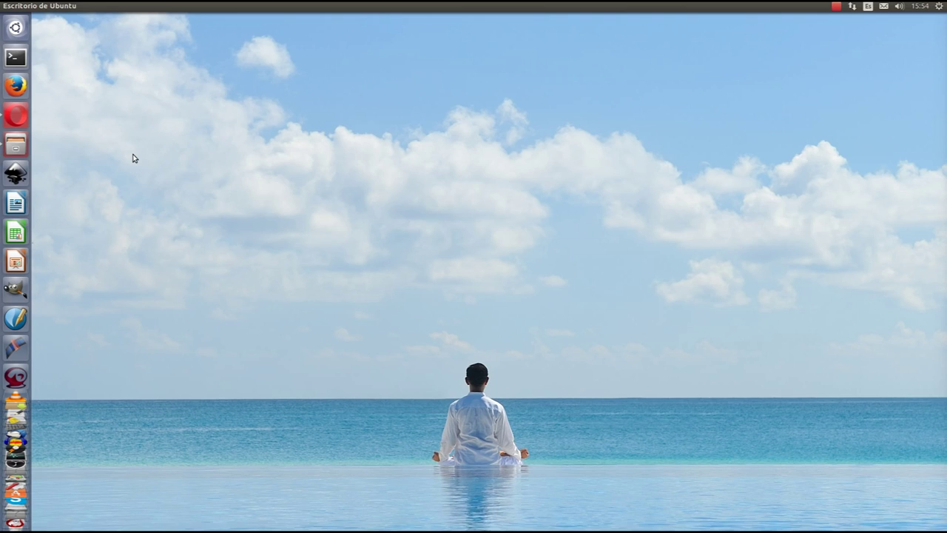
Switch to the Opera browser and open the bookmarked SourceForge page with the Scribus 1.5.2 files.
click(15, 116)
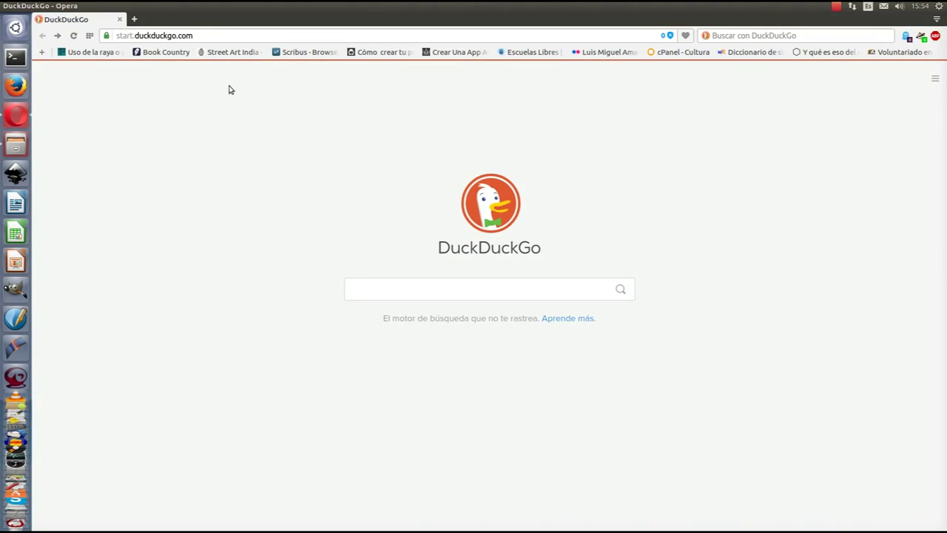
click(299, 59)
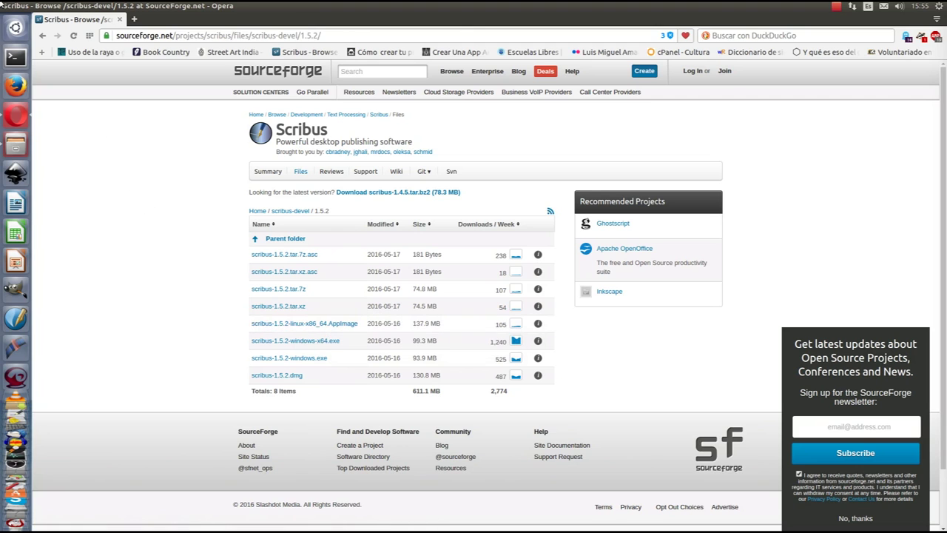
In the file manager's Descargas folder, rename the downloaded scribus-1.5.2-linux-x86_64.AppImage file as scribus15.AppImage.
mouse_move(21, 145)
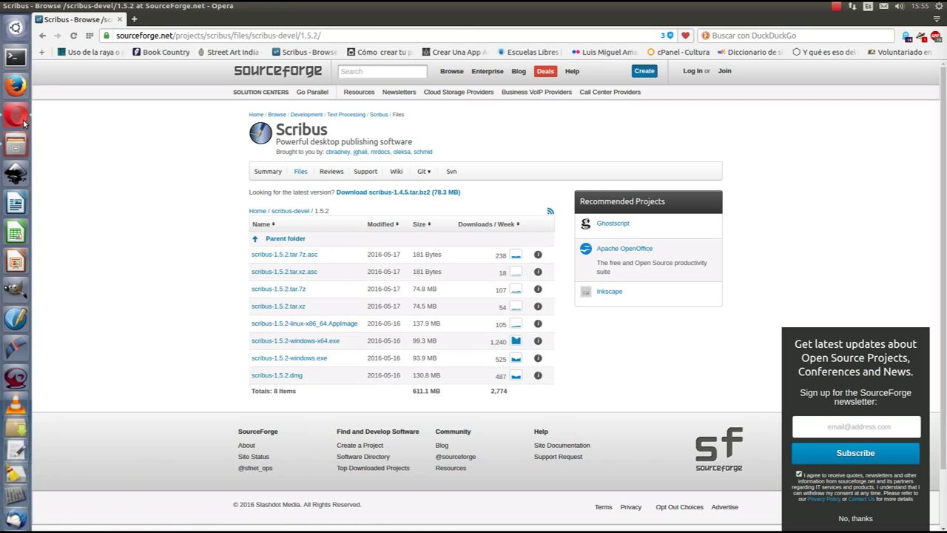
click(18, 145)
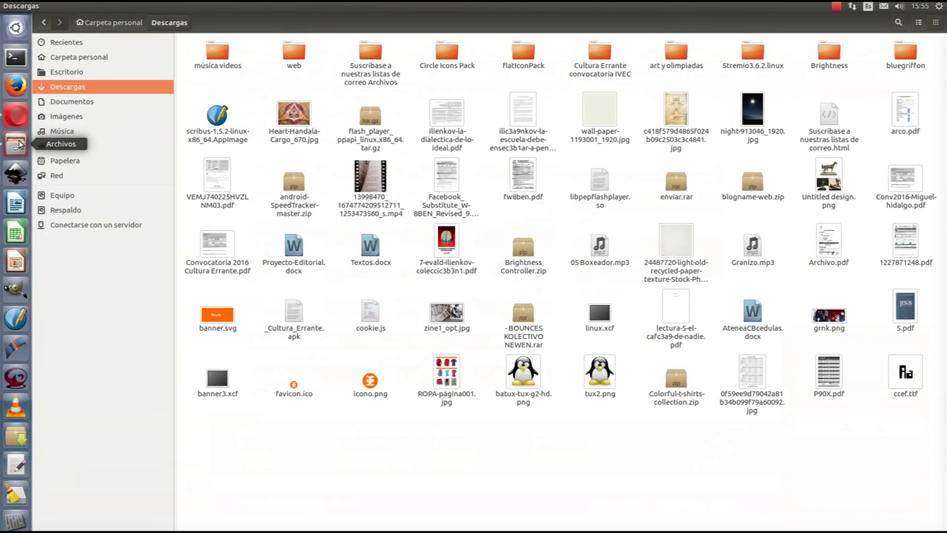
click(212, 139)
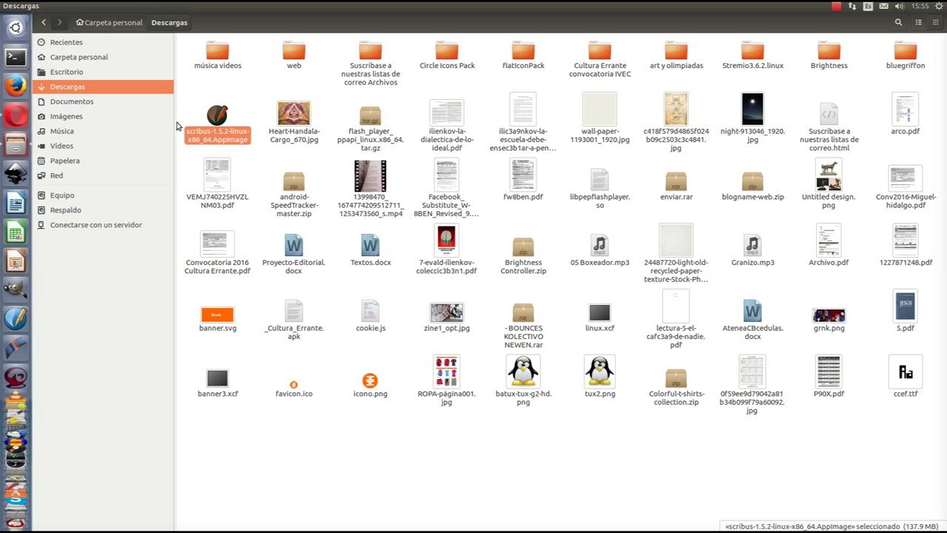
right_click(193, 142)
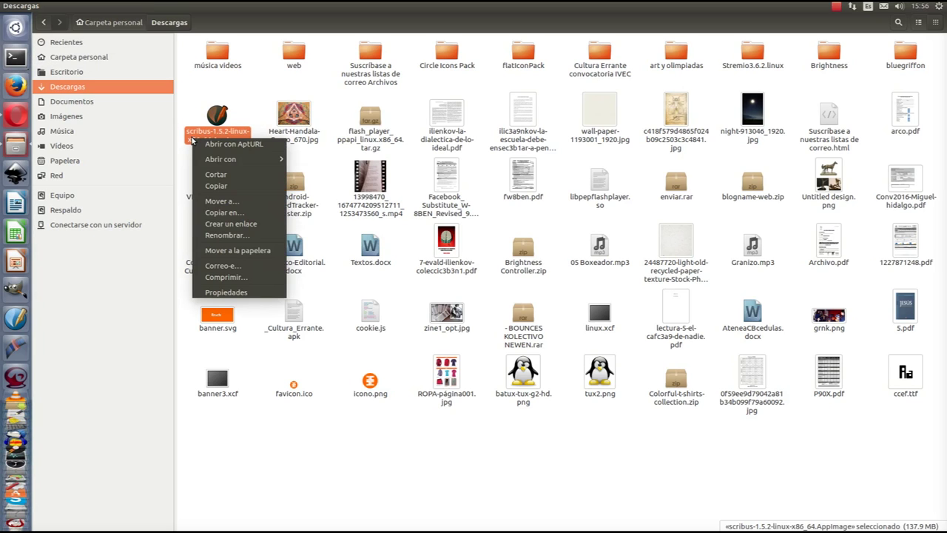
click(229, 236)
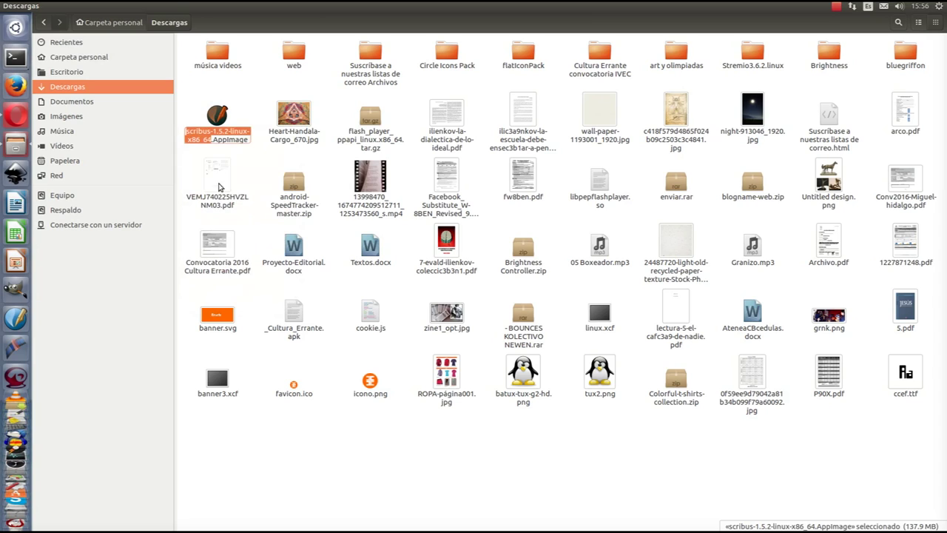
click(212, 141)
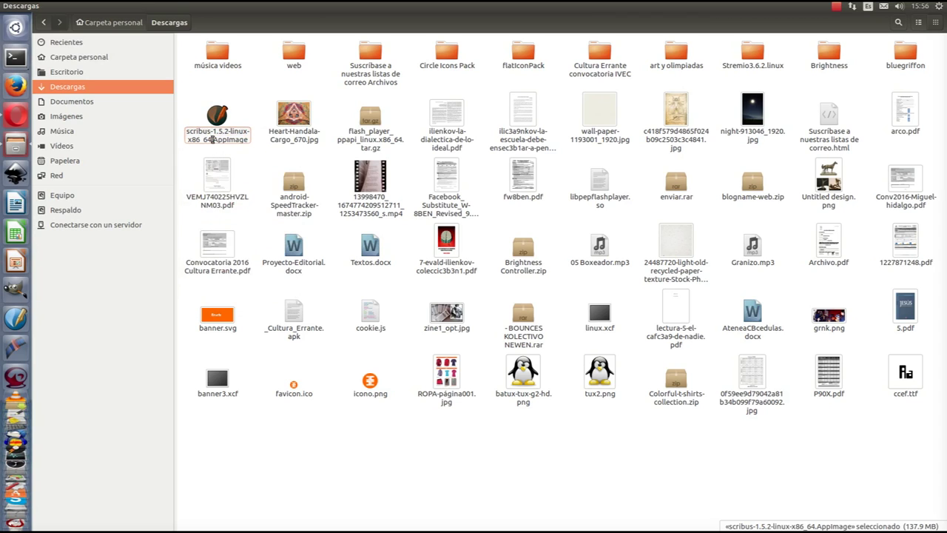
shift+click(208, 131)
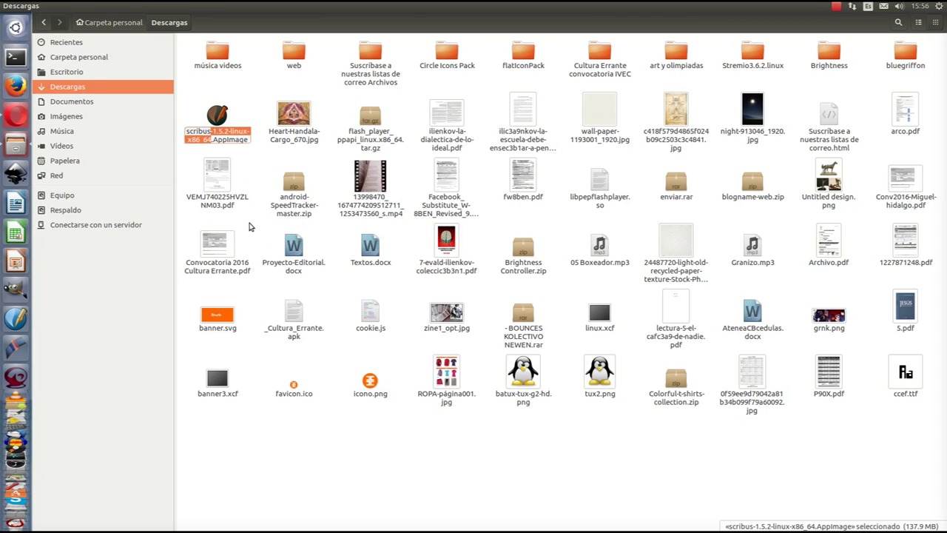
key(BackSpace)
text(1)
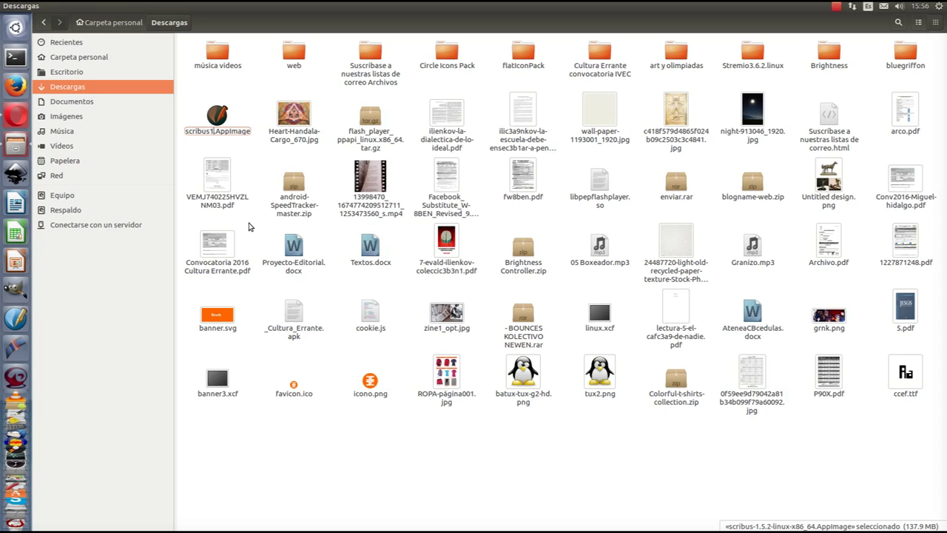
key(Escape)
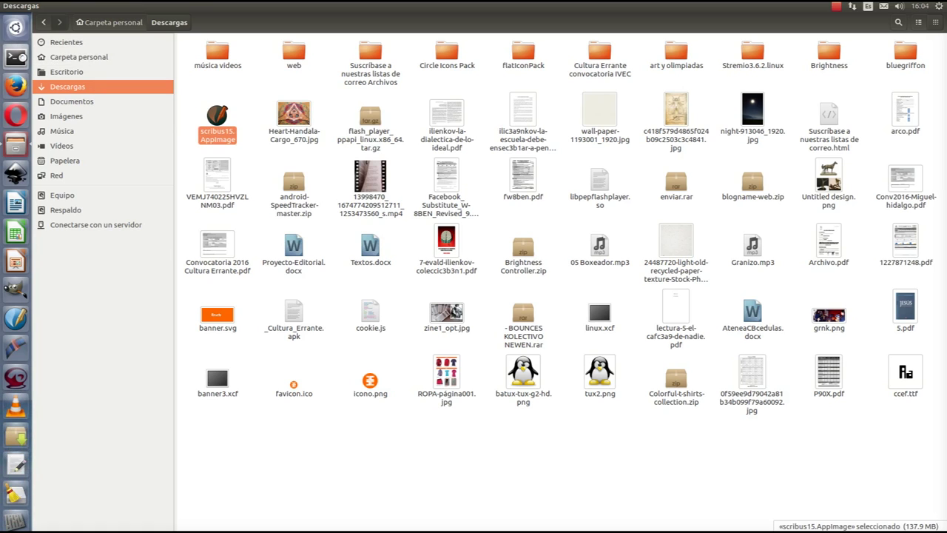
Switch to a Terminal window, place it over the middle of the screen, and change to the Descargas directory.
click(16, 57)
drag(287, 24, 619, 141)
text(cd Descarg)
key(BackSpace)
key(BackSpace)
key(BackSpace)
text(argas)
key(Return)
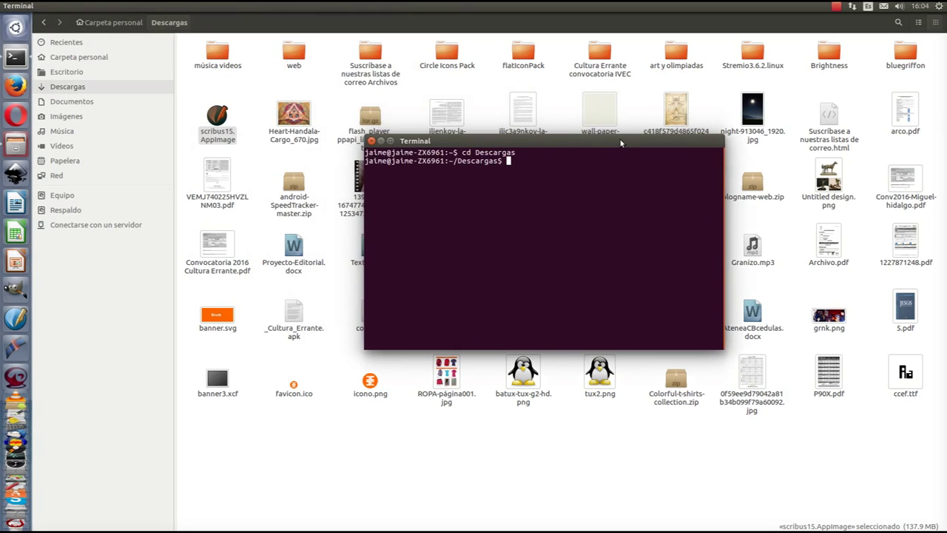
Make scribus15.AppImage executable with chmod +x and launch it with ./scribus15.AppImage.
text(chmod +x scribus15.AppImage)
key(Return)
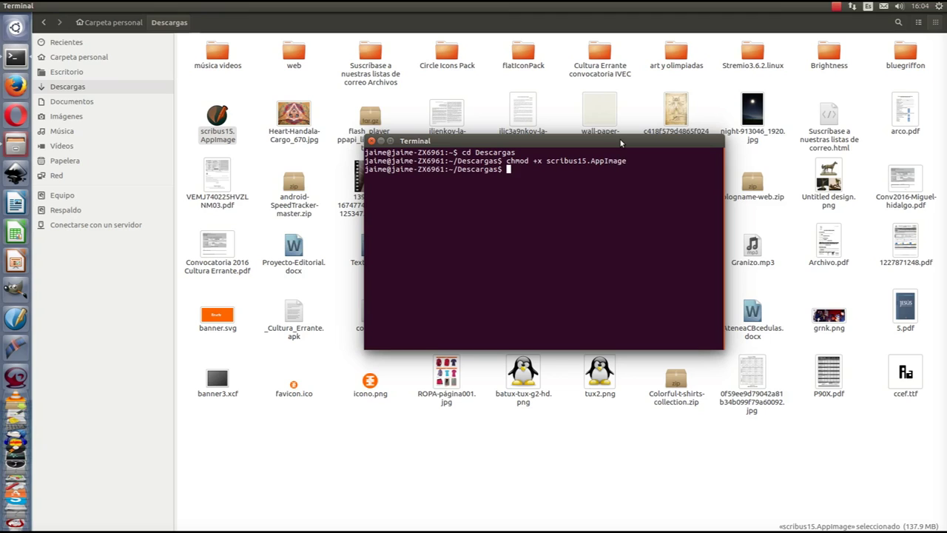
text(./scribus15.AppImage)
key(Return)
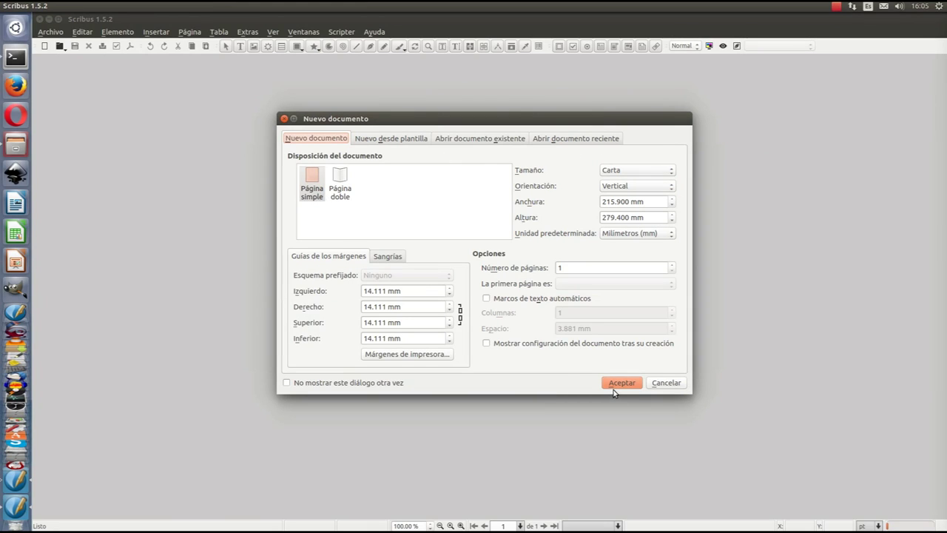
Create a new one-page vertical Carta document in Scribus with Centímetros (cm) as the default unit.
click(645, 233)
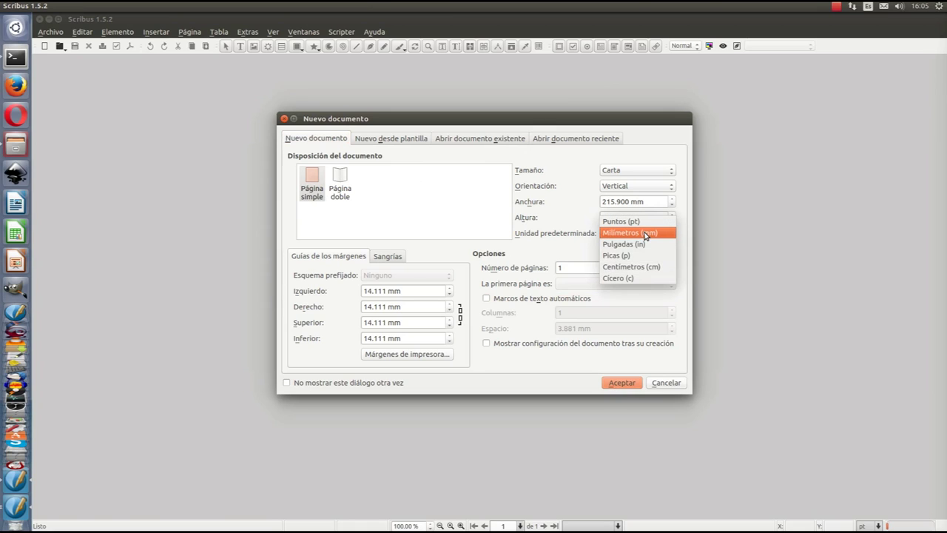
click(640, 267)
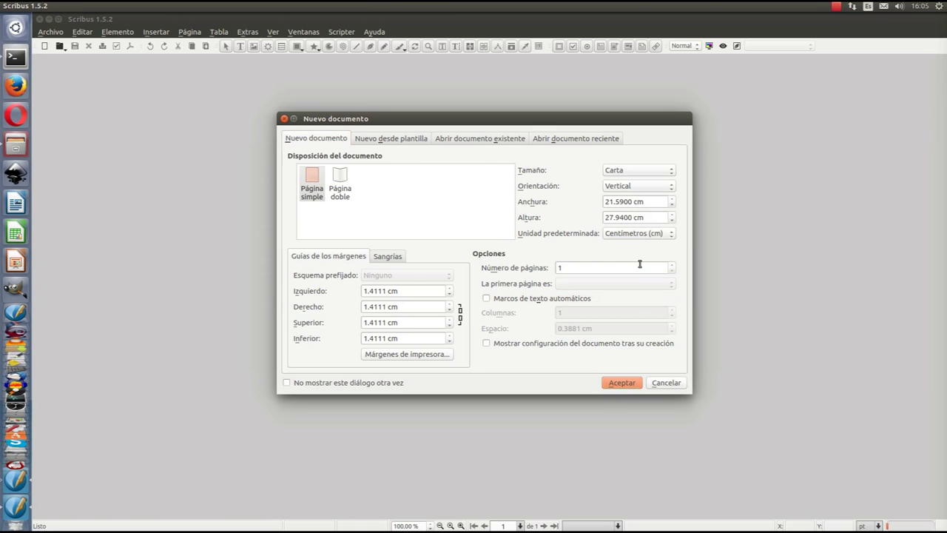
click(617, 385)
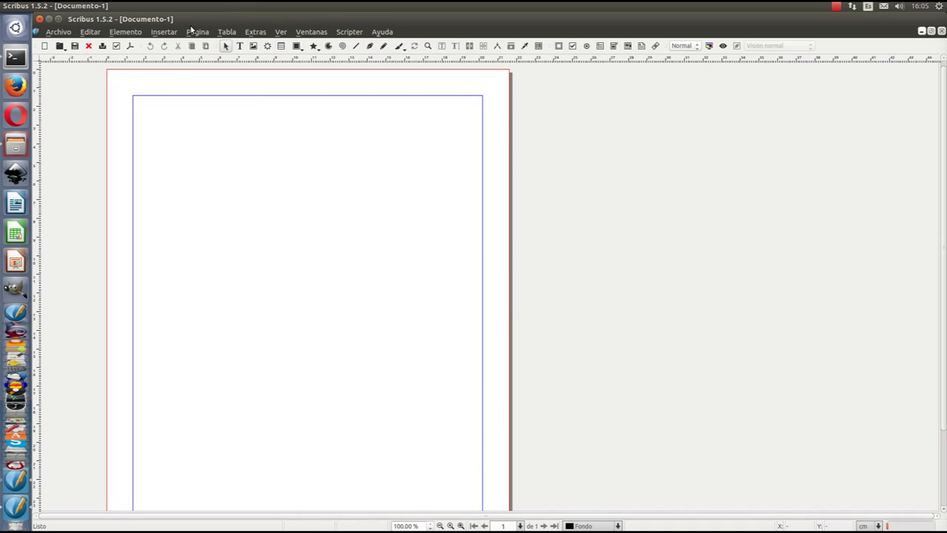
Show the Propiedades palette, place it on the empty area beside the page, and enlarge it to fit all its sections.
click(348, 33)
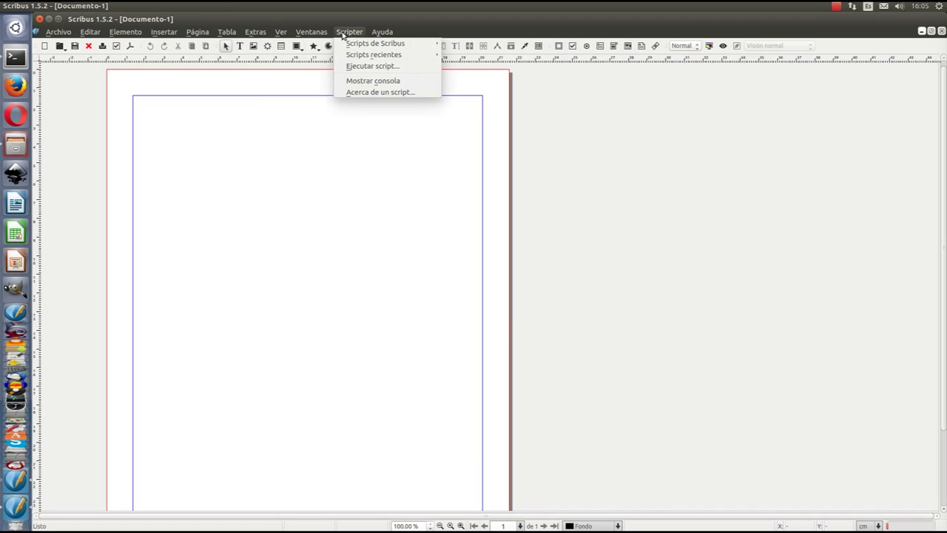
mouse_move(328, 35)
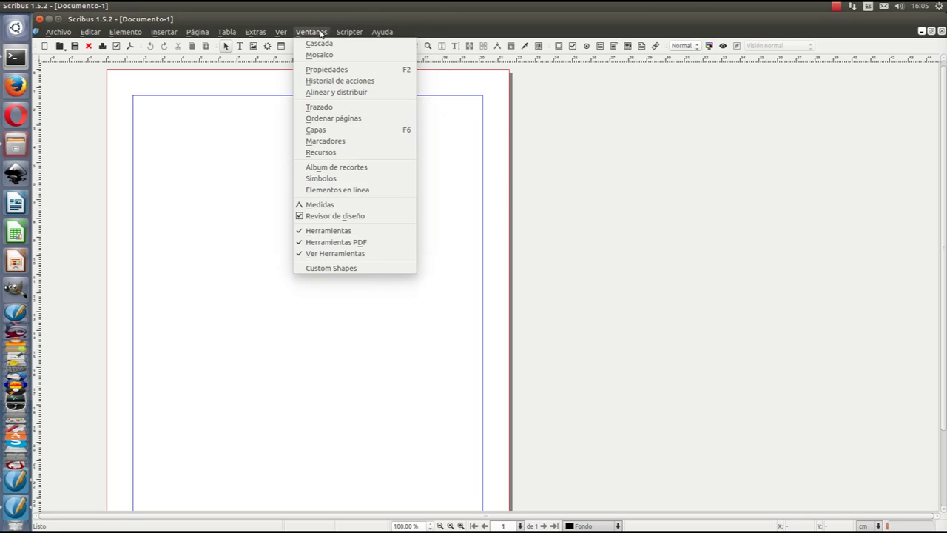
click(324, 68)
drag(110, 19, 709, 62)
drag(693, 158, 681, 386)
drag(740, 262, 828, 281)
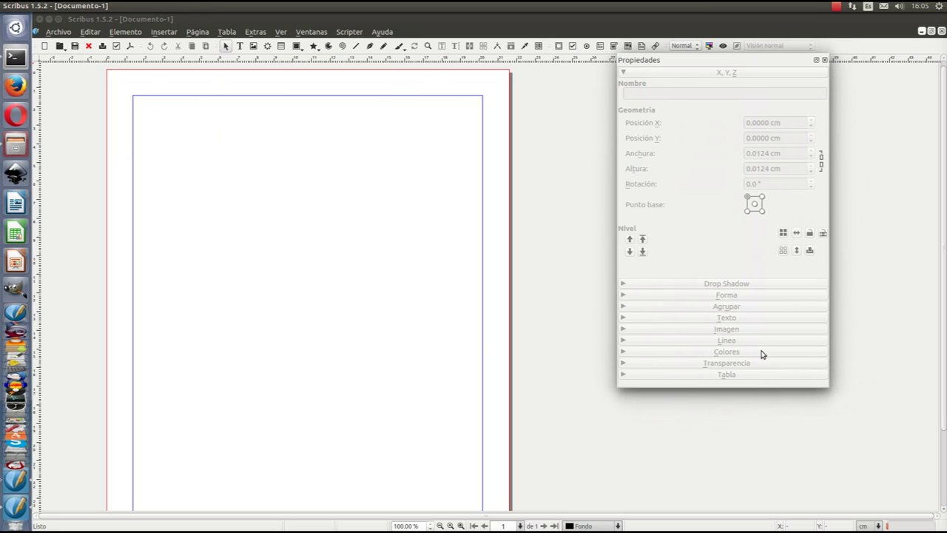
drag(755, 384, 755, 407)
drag(750, 71, 757, 102)
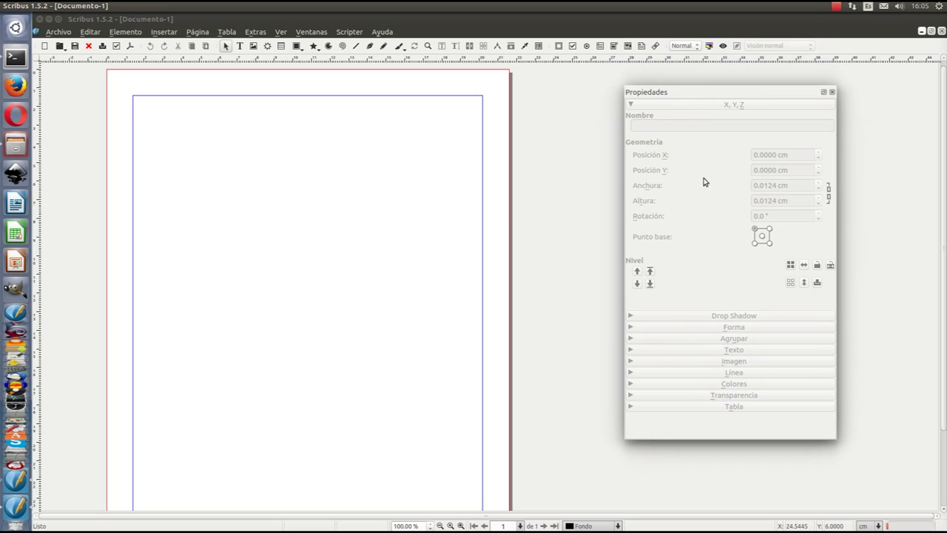
click(91, 31)
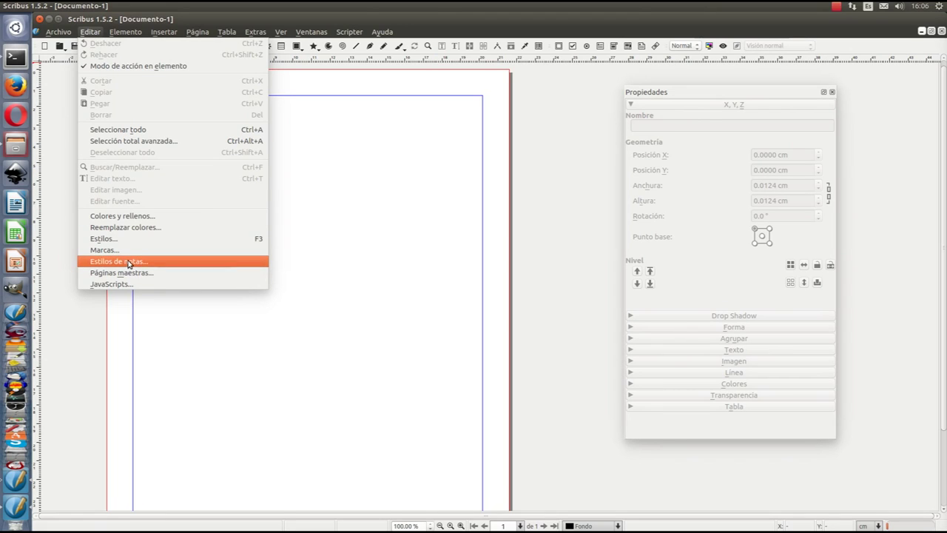
click(248, 332)
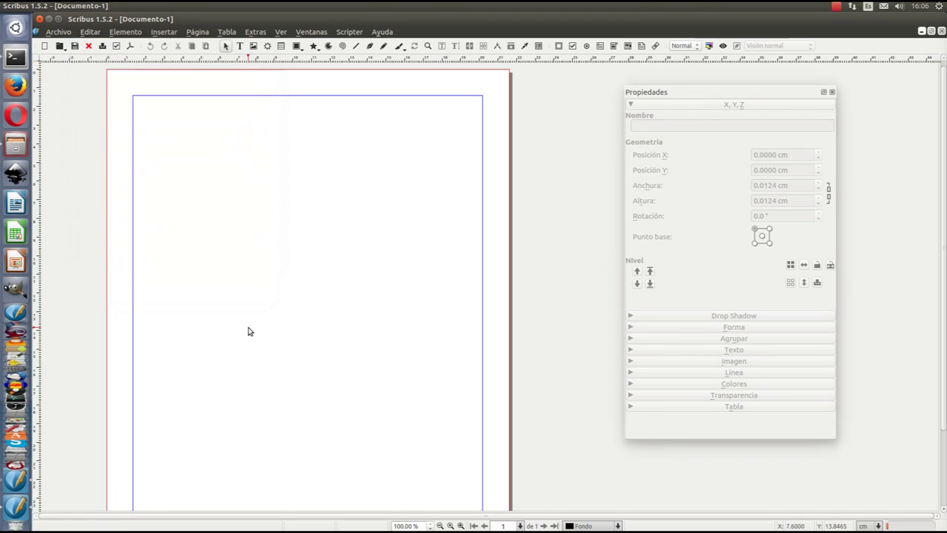
Draw a rectangle about 6.35 by 6.5 cm near the page's upper-left margin corner and show its fill colour settings.
click(296, 46)
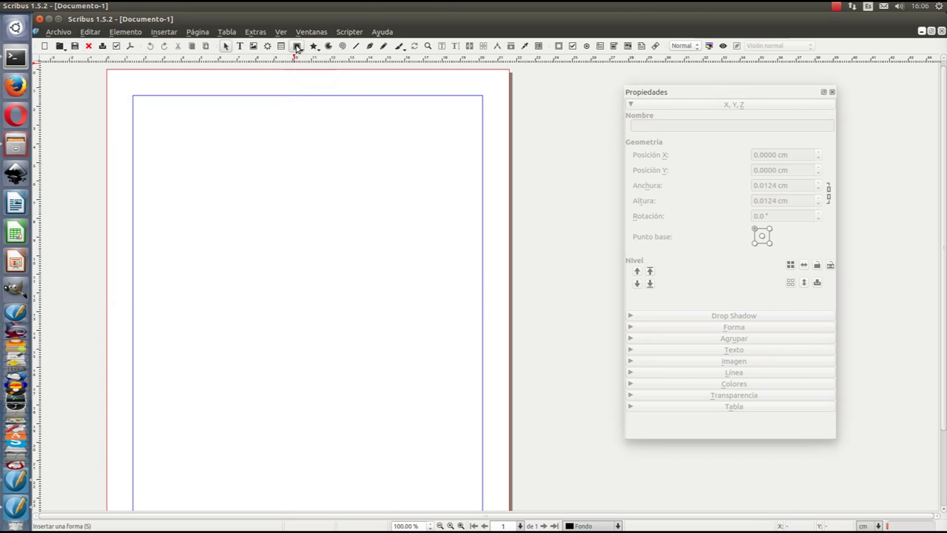
drag(174, 108, 293, 229)
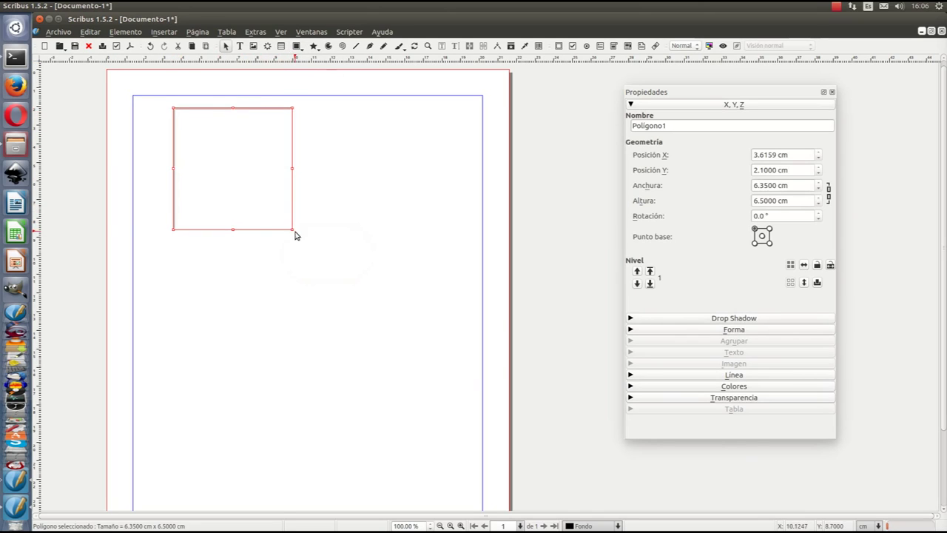
click(631, 386)
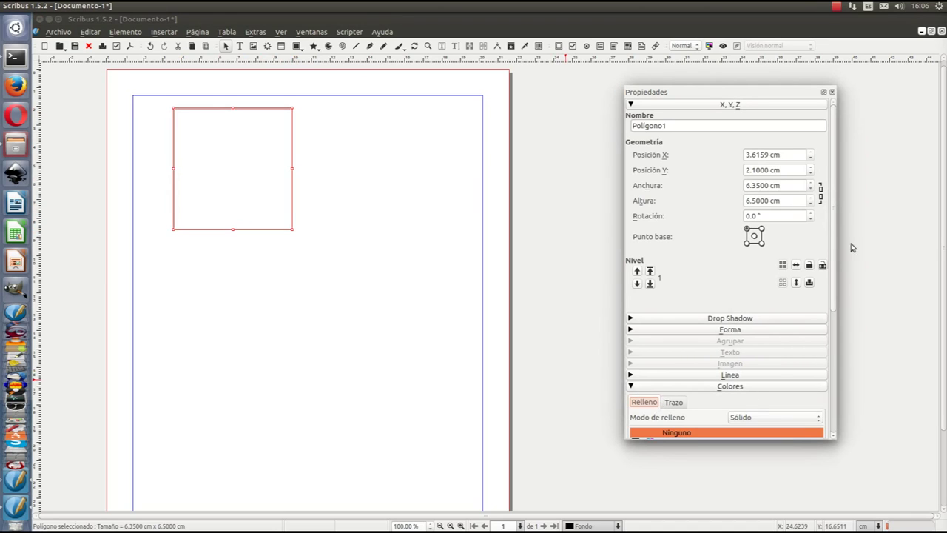
drag(835, 259, 835, 360)
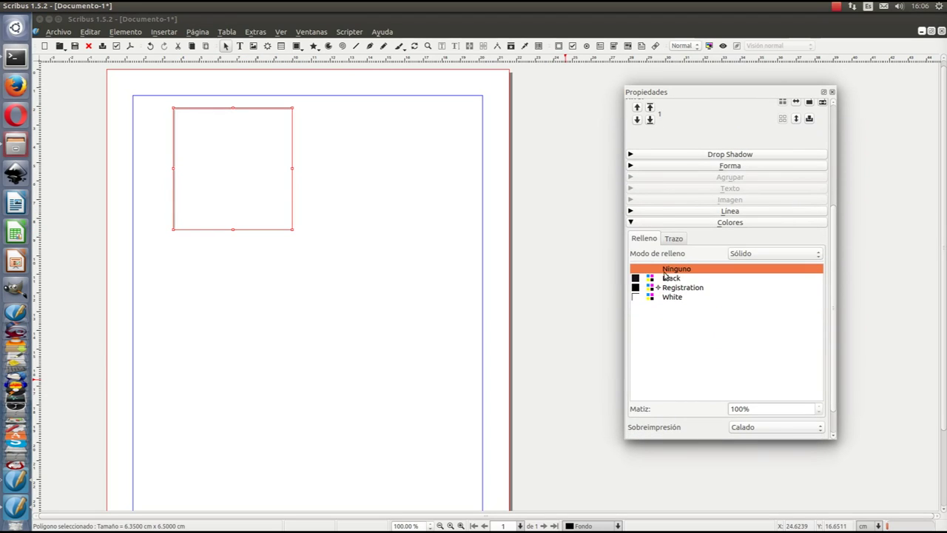
Merge the Gnome colour set into the document's solid colours.
click(91, 32)
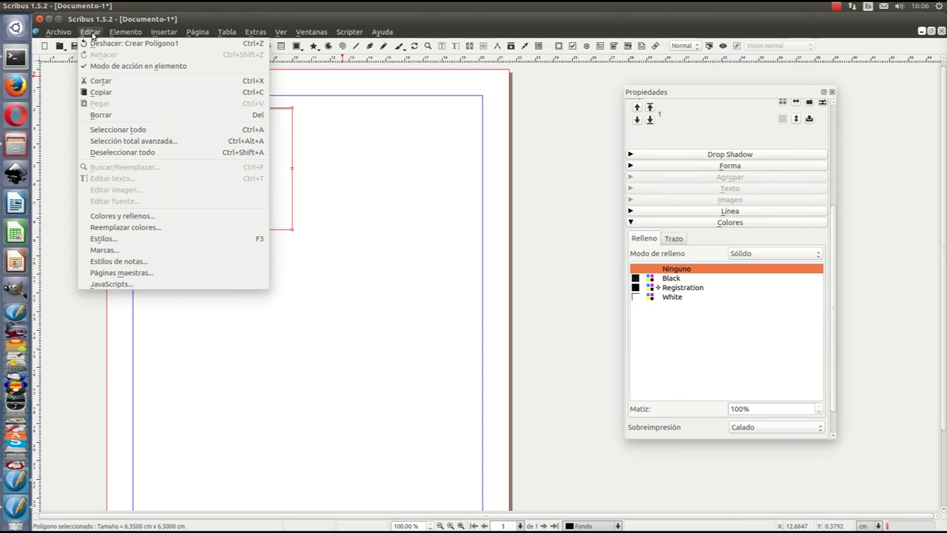
click(123, 216)
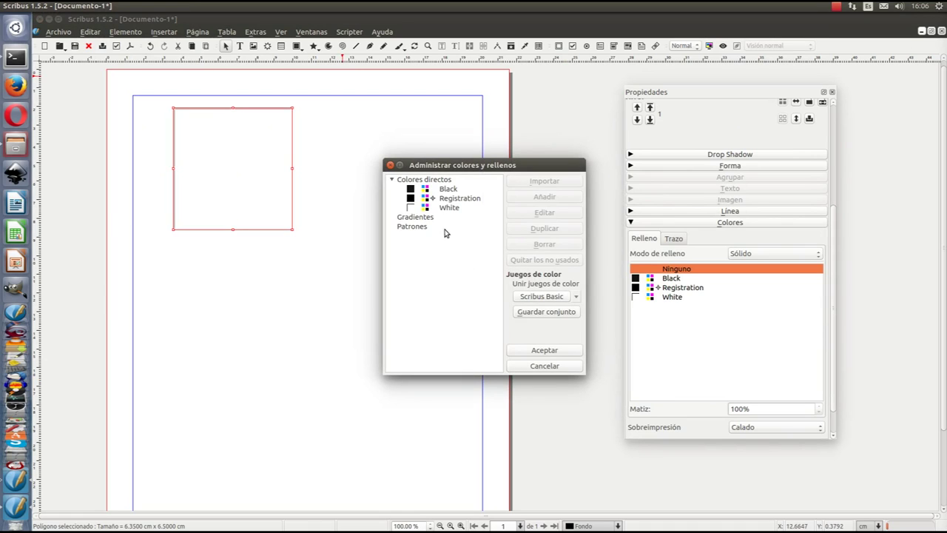
click(436, 181)
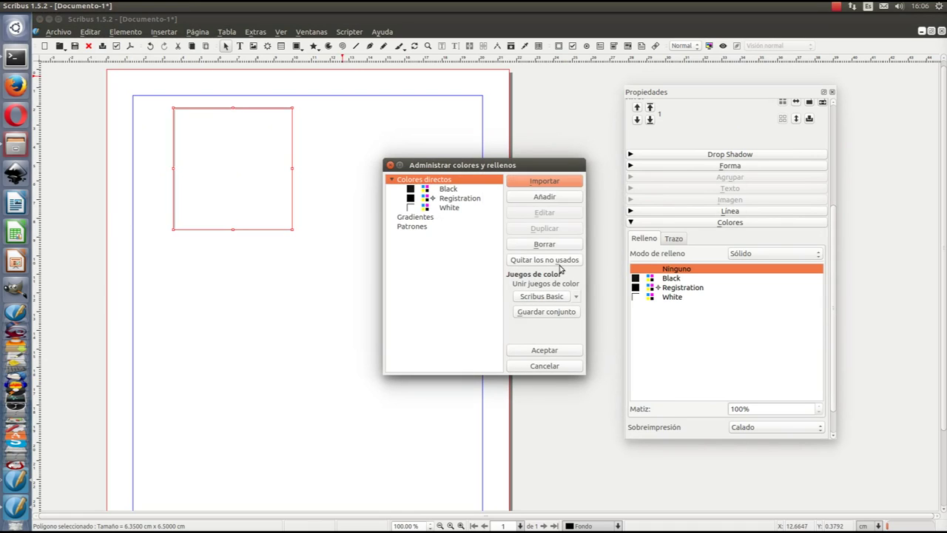
click(576, 298)
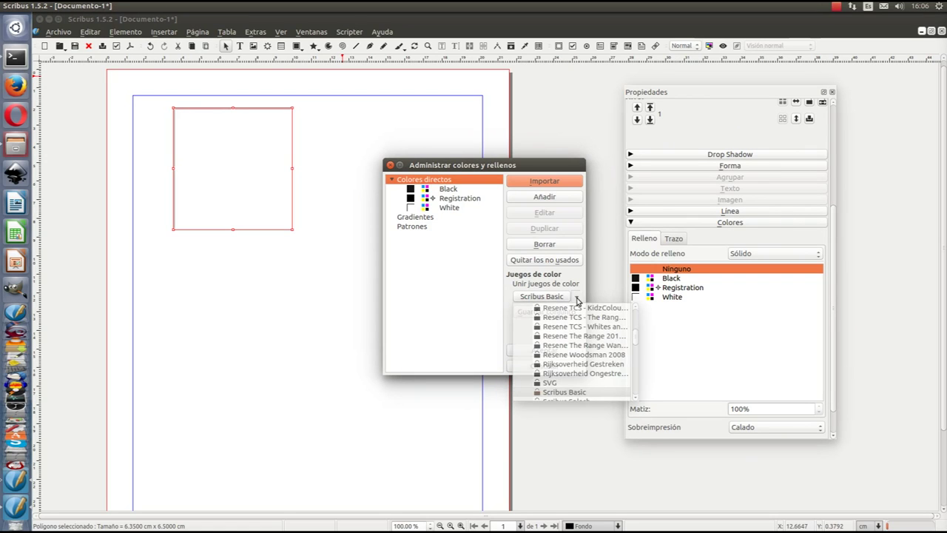
drag(635, 341, 635, 363)
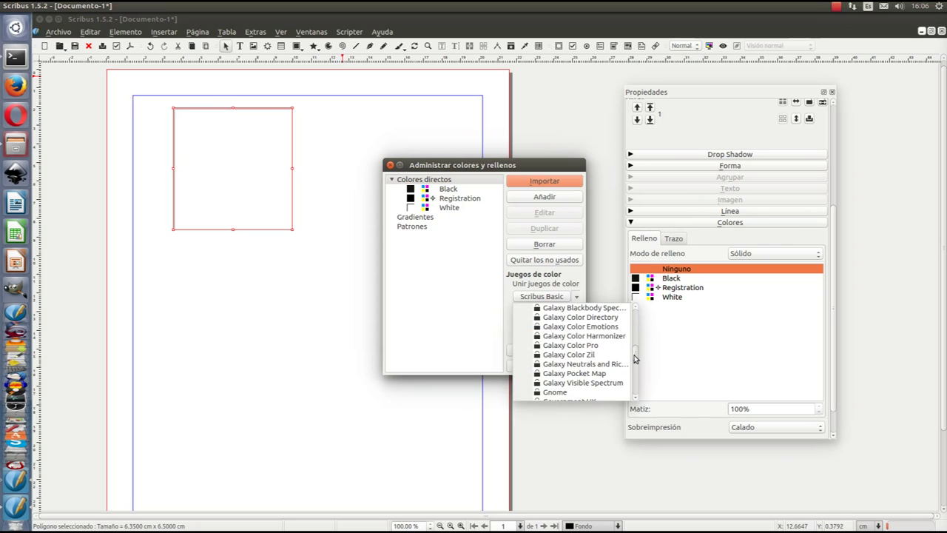
click(576, 392)
click(552, 352)
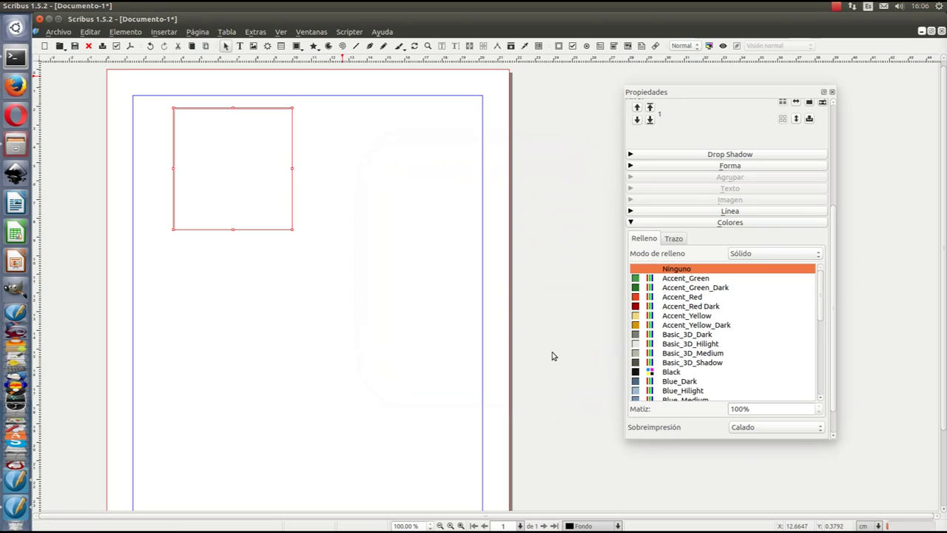
Fill the rectangle with Blue_Dark and set its stroke colour to Ninguno.
click(686, 382)
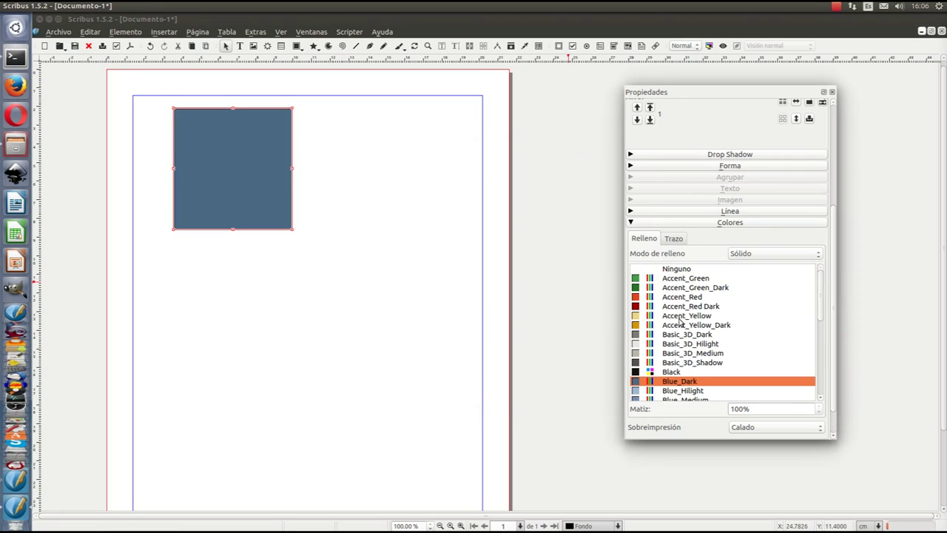
click(673, 238)
click(685, 268)
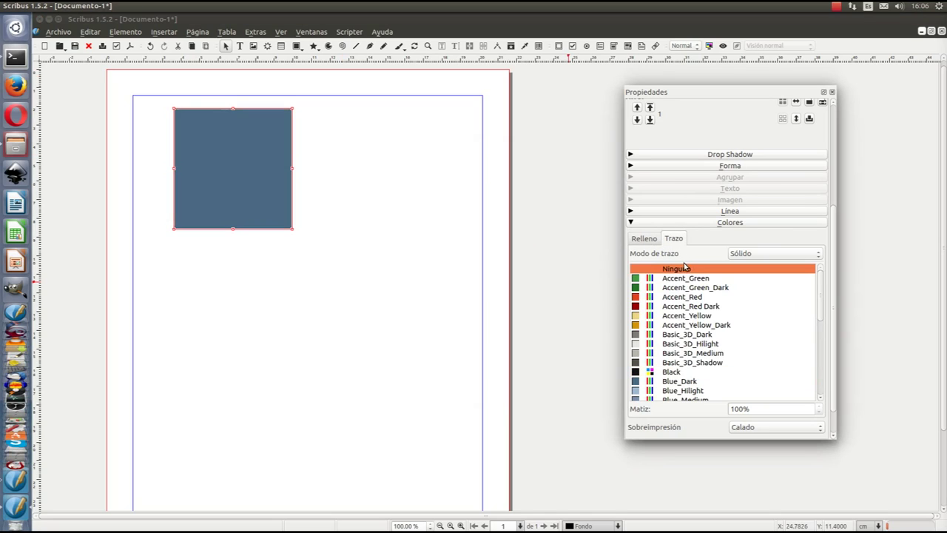
Enable the drop shadow on the blue rectangle and move the rectangle slightly up and left on the page.
click(703, 155)
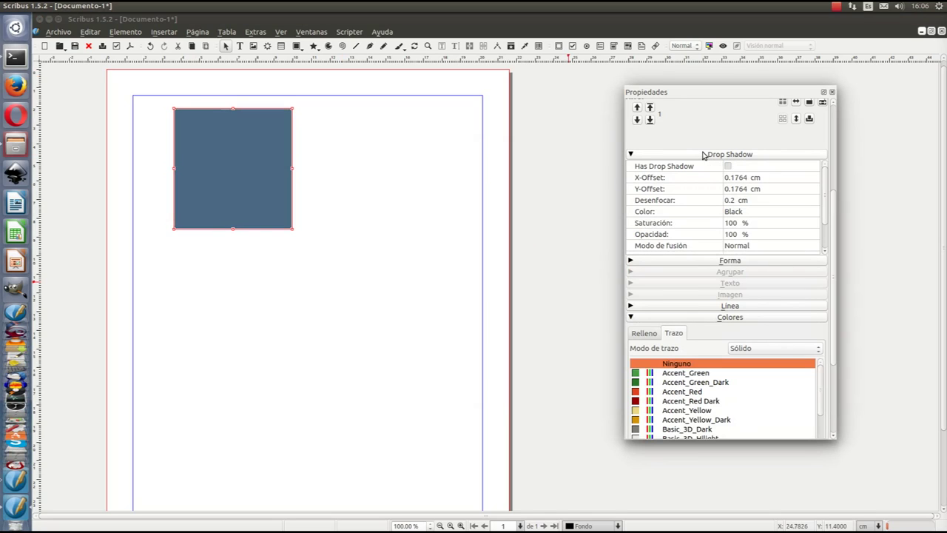
click(728, 167)
click(729, 168)
drag(221, 210, 199, 205)
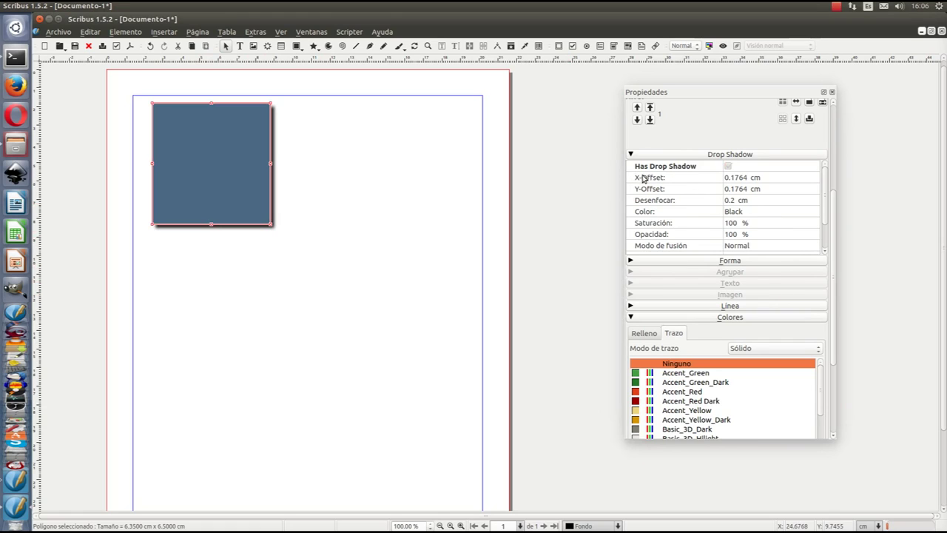
Try an X-Offset of -2.8236 cm for the rectangle's drop shadow, reverting to the original offset.
click(742, 178)
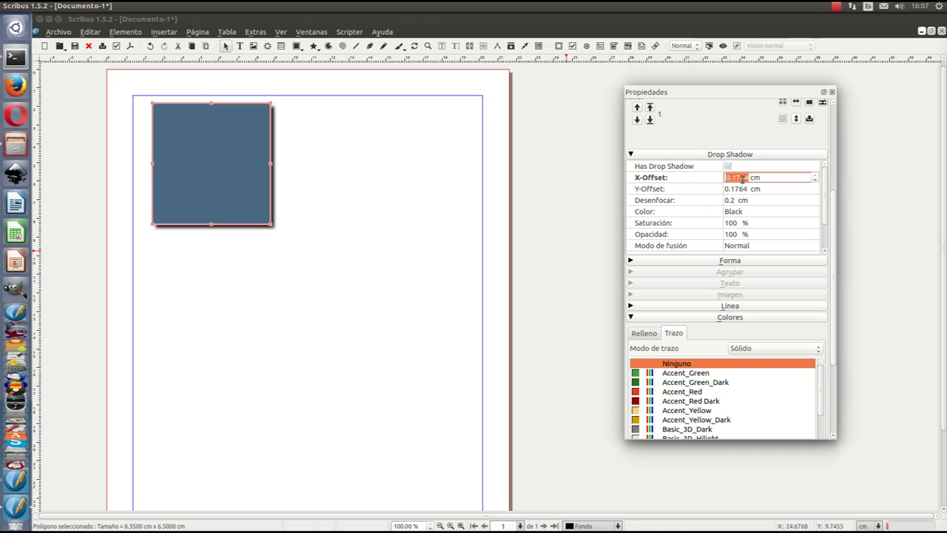
click(816, 182)
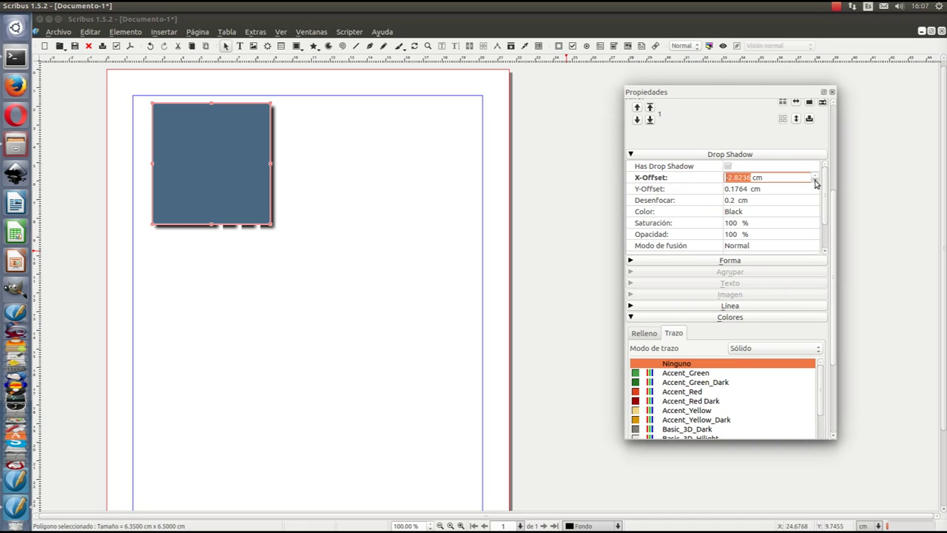
click(815, 177)
click(816, 177)
Try a different Desenfocar value for the rectangle's shadow, revert it, and look over the remaining shadow options.
click(731, 201)
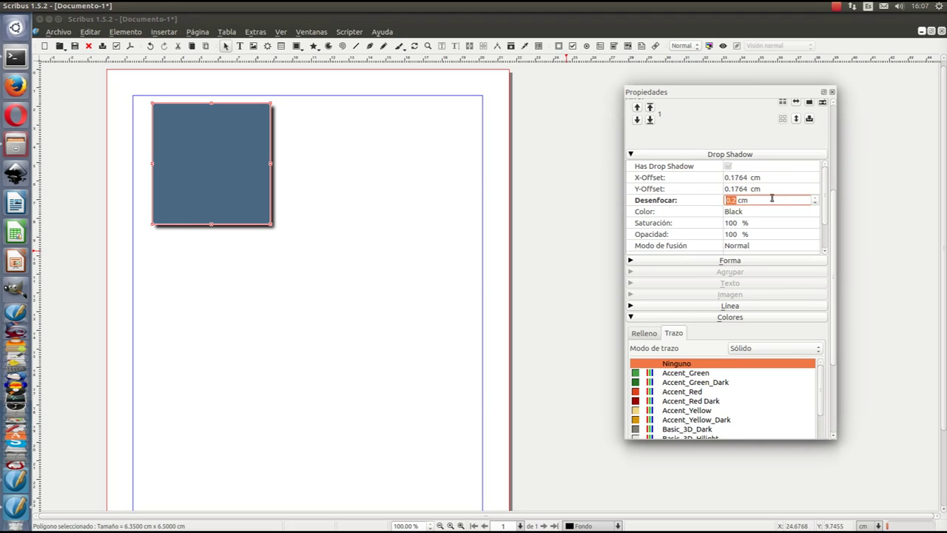
click(814, 198)
click(814, 203)
scroll(824, 214, down, 2)
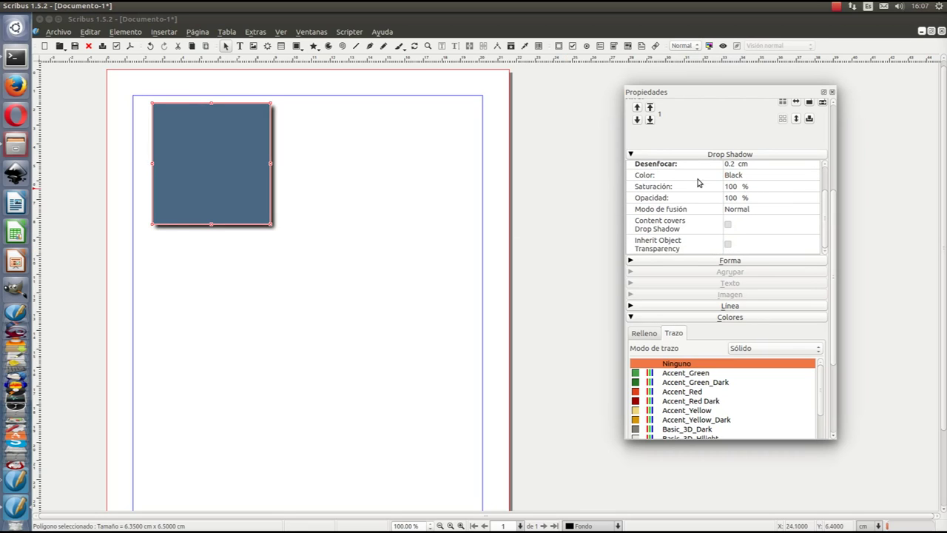
drag(828, 201, 829, 173)
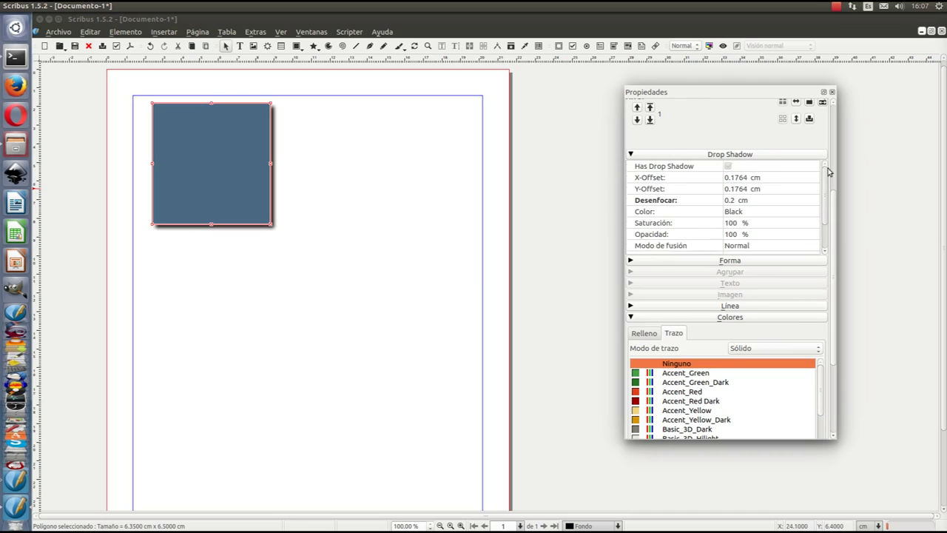
Set the rectangle's drop shadow X-Offset and Y-Offset to 1.1764 cm each.
click(737, 180)
click(729, 178)
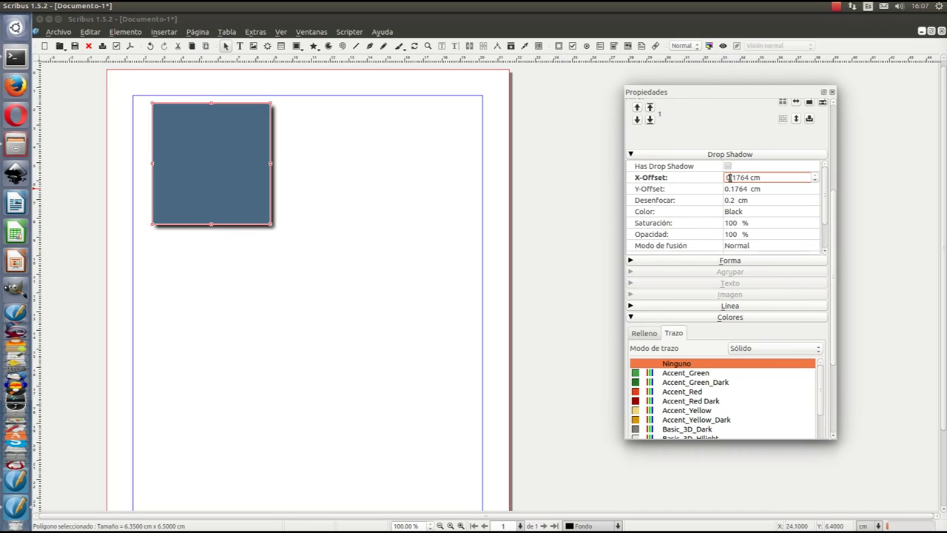
text(1)
click(727, 188)
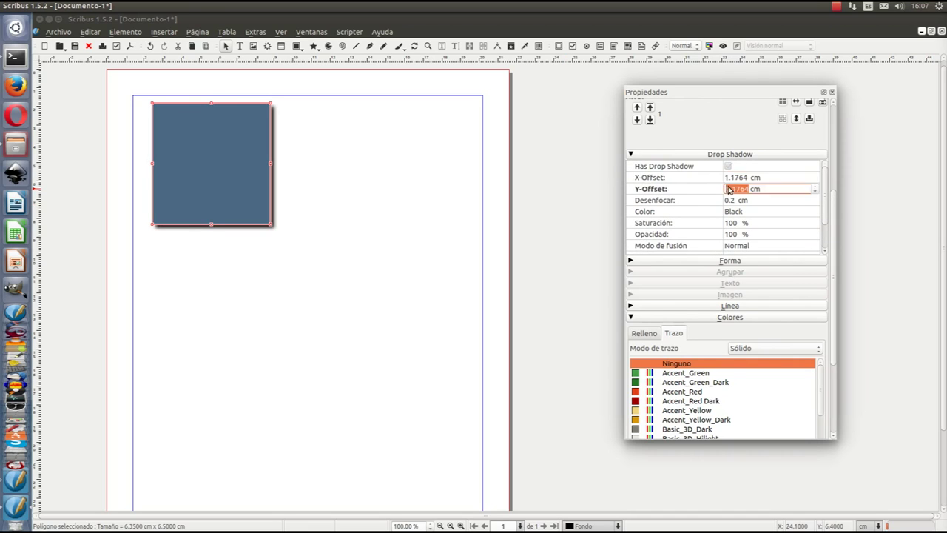
click(724, 188)
text(1)
key(Delete)
click(758, 201)
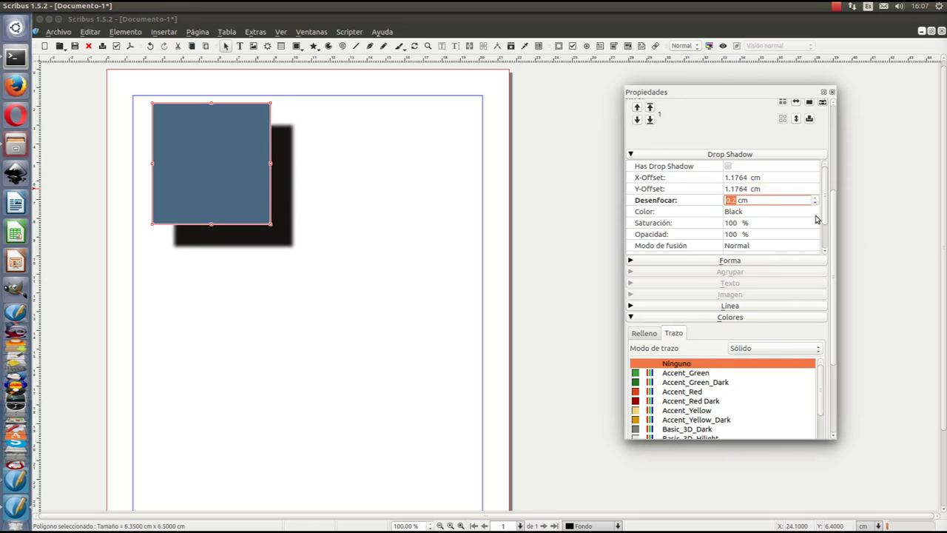
scroll(823, 222, down, 1)
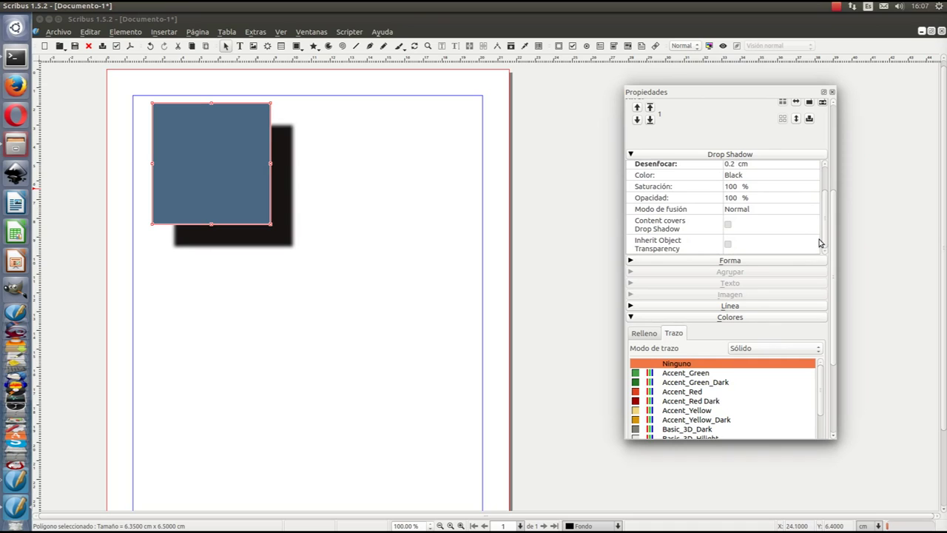
Insert a text frame about 4.2 by 5.3 cm beside the rectangle containing the letter A at 62 pt.
click(240, 46)
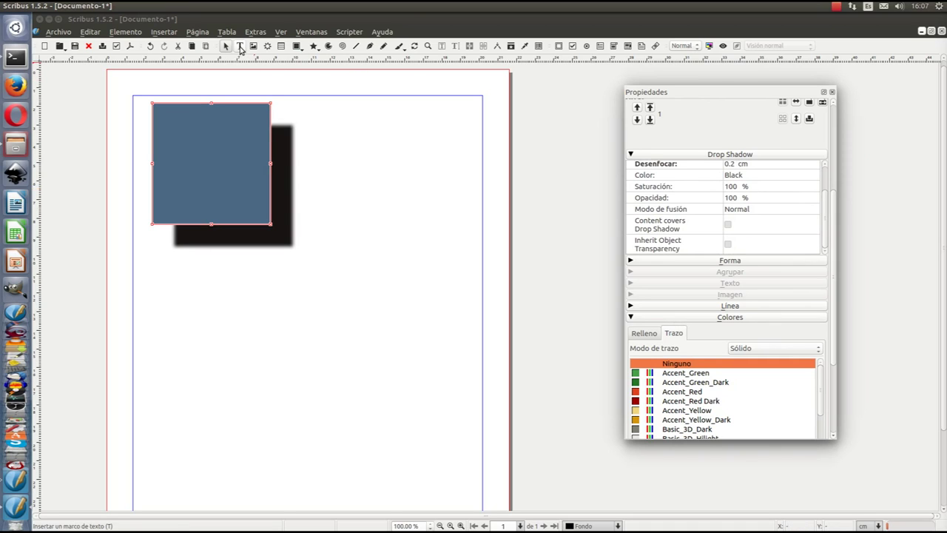
drag(341, 135, 420, 236)
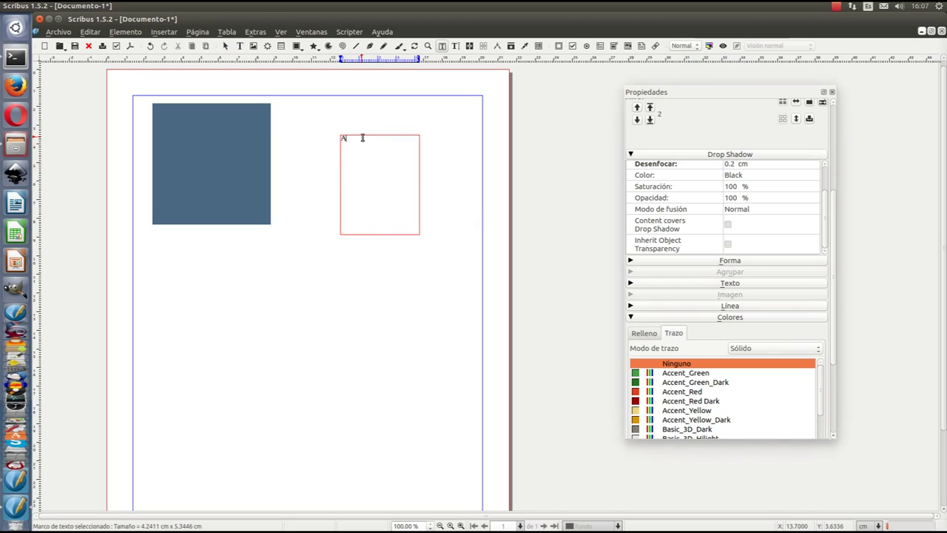
drag(338, 140, 344, 139)
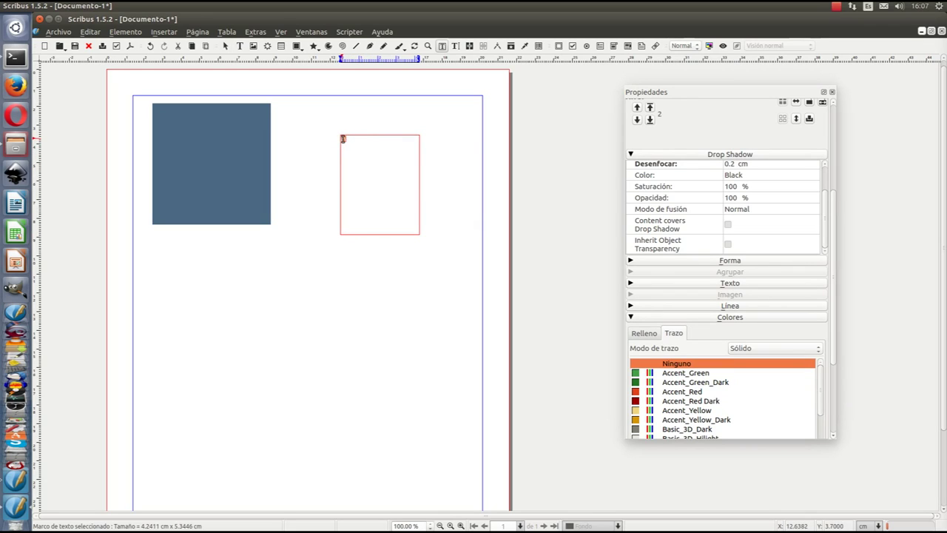
click(690, 284)
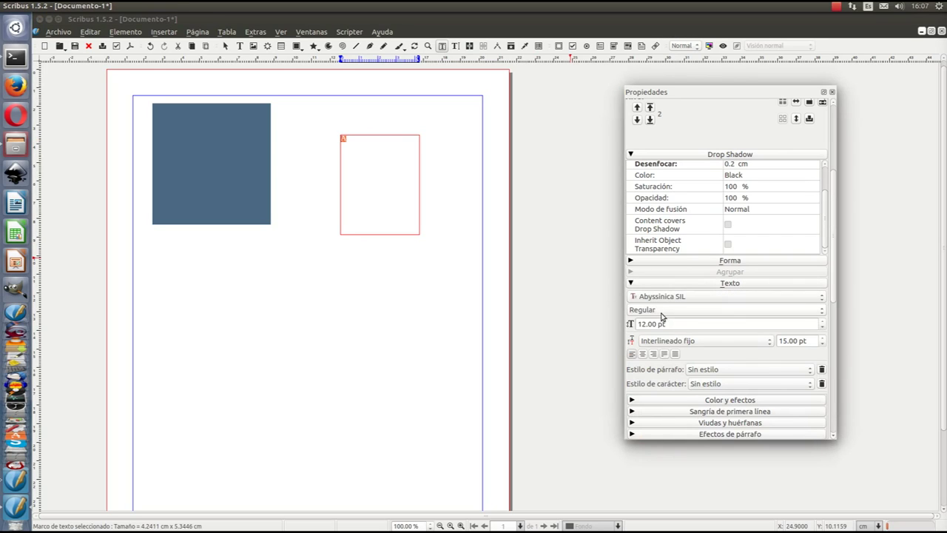
click(641, 324)
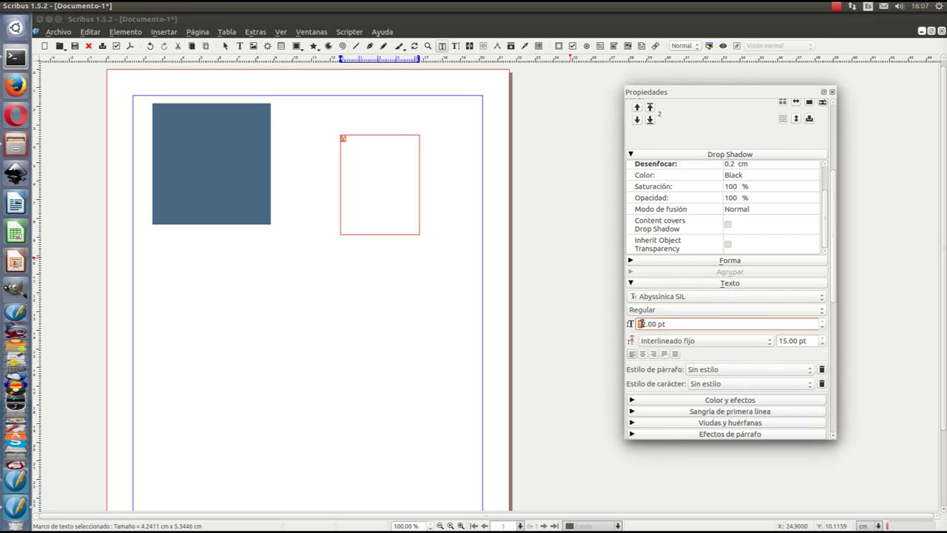
key(Return)
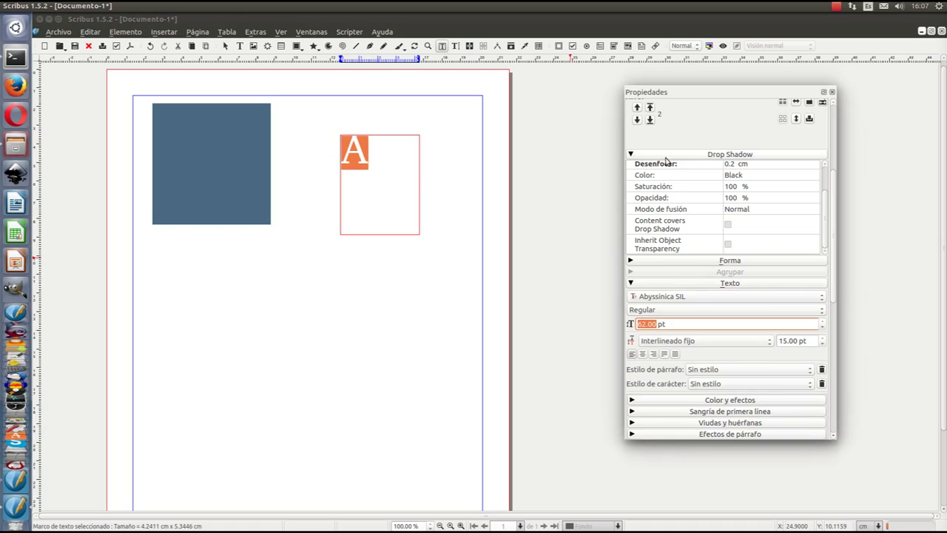
Enable the drop shadow on the letter A's text frame and move the frame slightly up and right.
scroll(825, 210, up, 3)
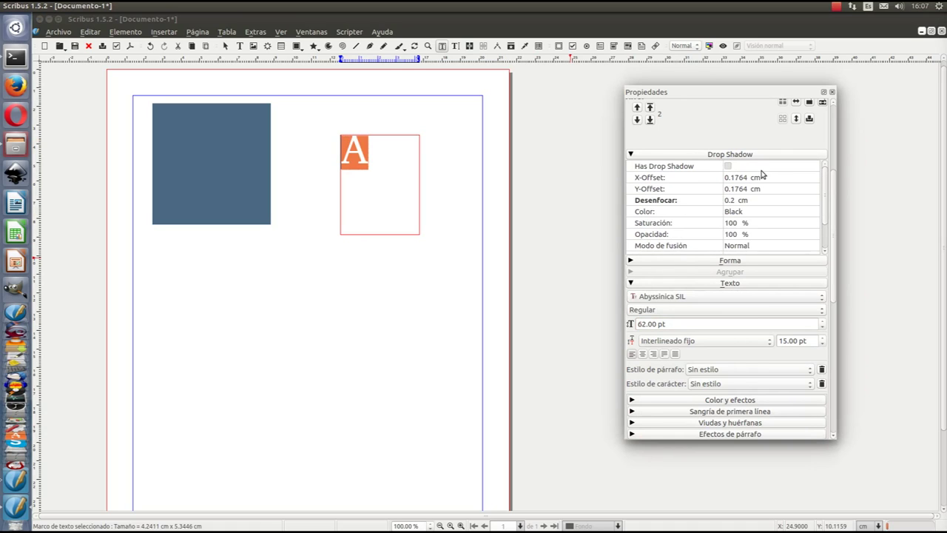
click(728, 167)
click(755, 185)
click(377, 185)
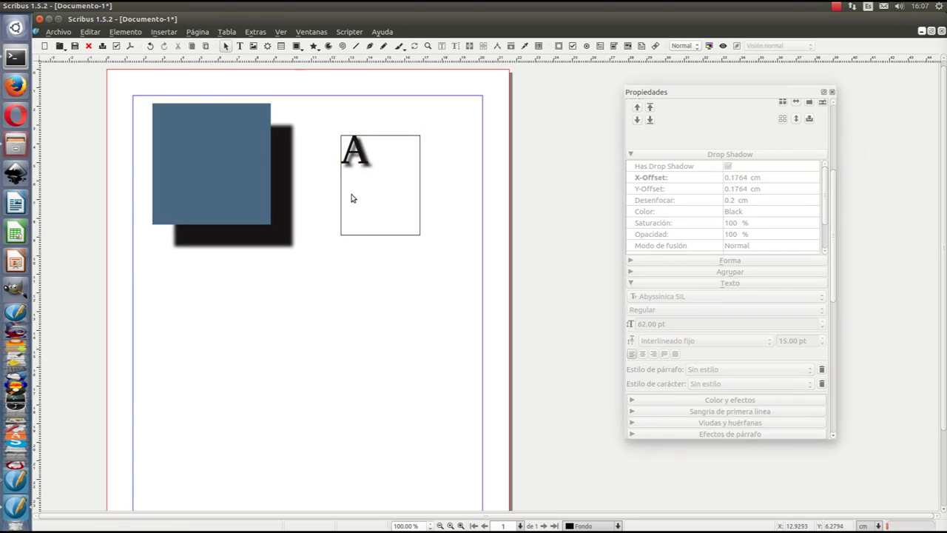
drag(365, 161, 375, 144)
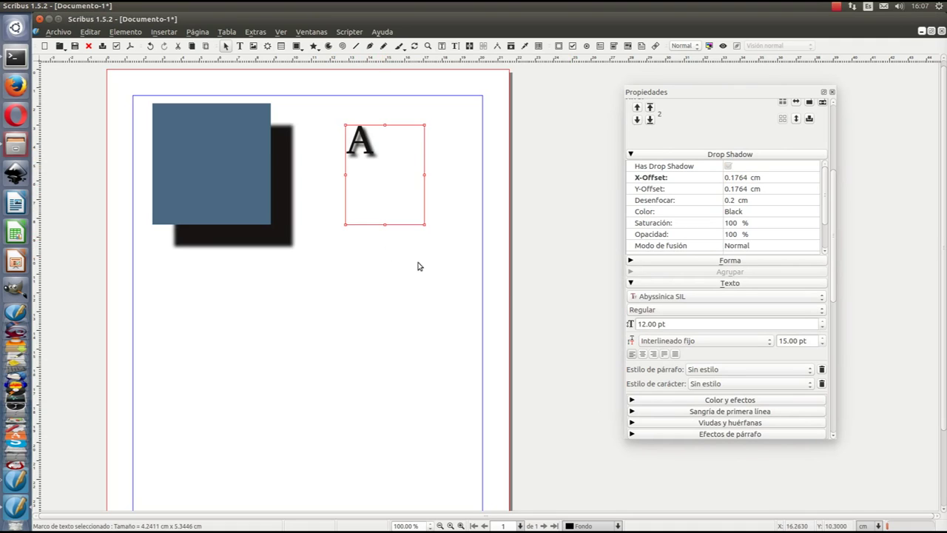
Collapse the Drop Shadow, Forma, Texto and Colores sections of the Propiedades palette.
click(630, 155)
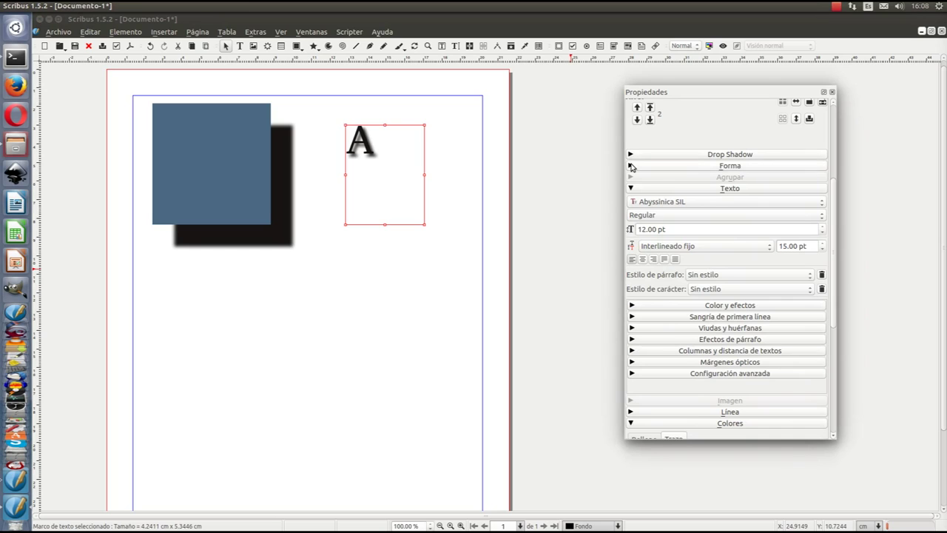
click(632, 166)
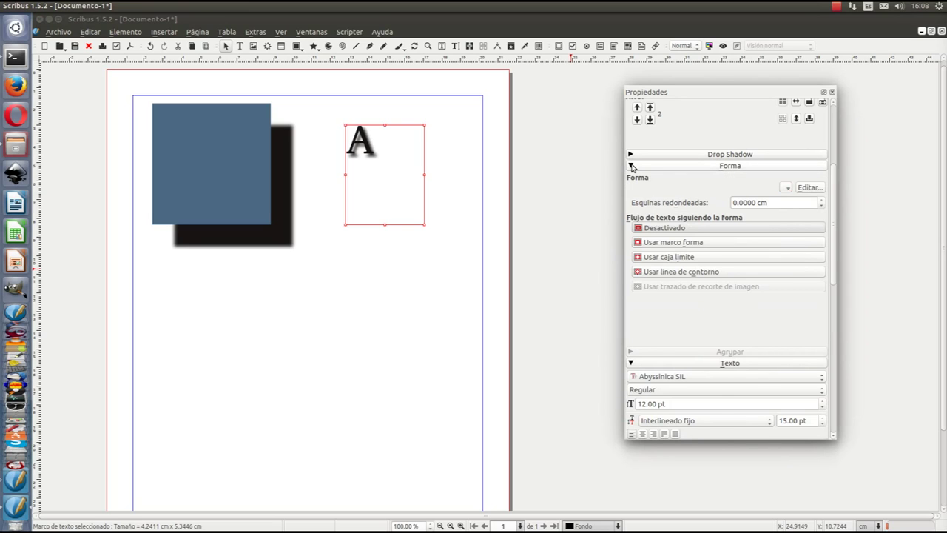
click(632, 166)
click(631, 189)
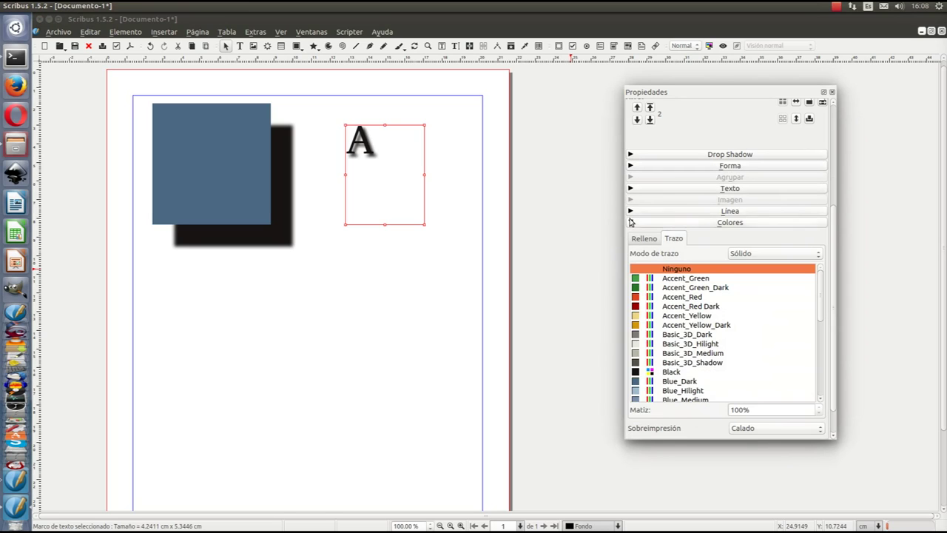
click(630, 222)
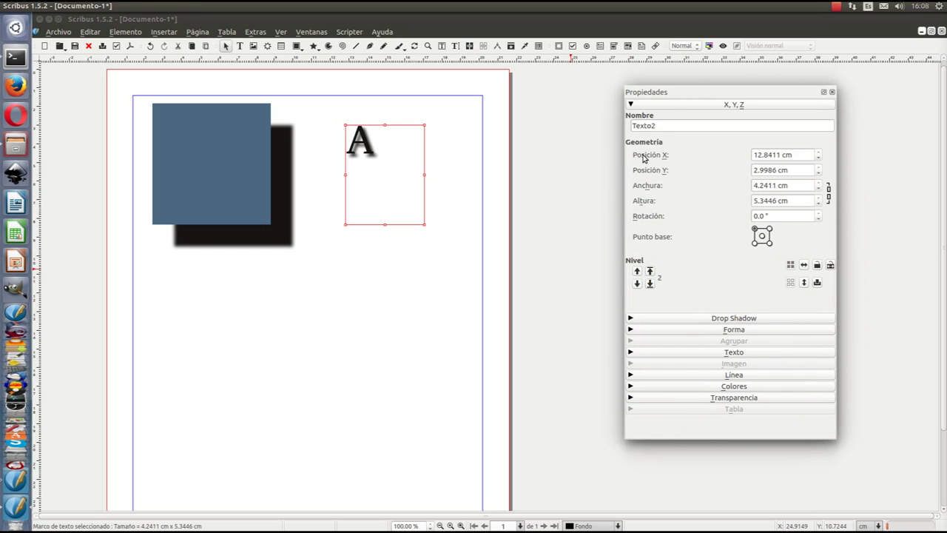
Examine the text frame's Texto settings, including Color y efectos and Sangría de primera línea.
click(630, 352)
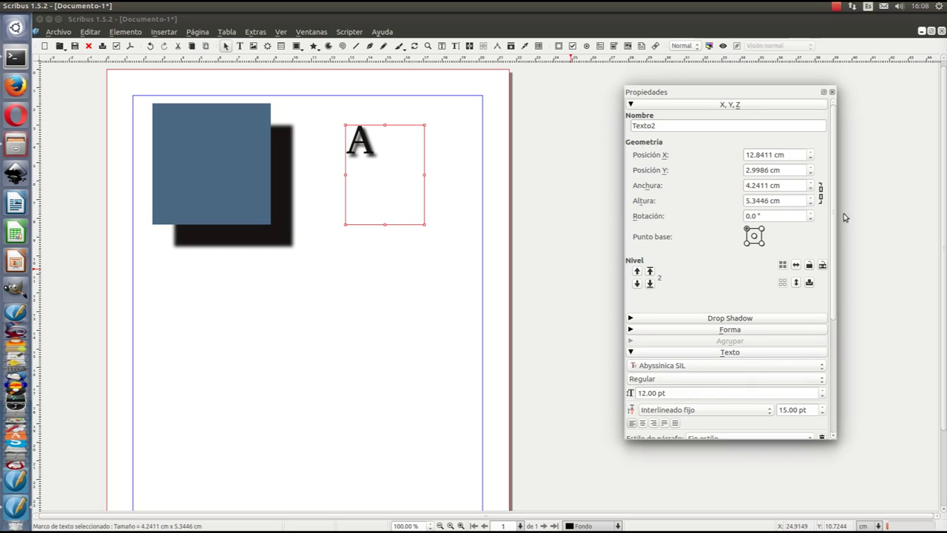
drag(837, 220, 835, 339)
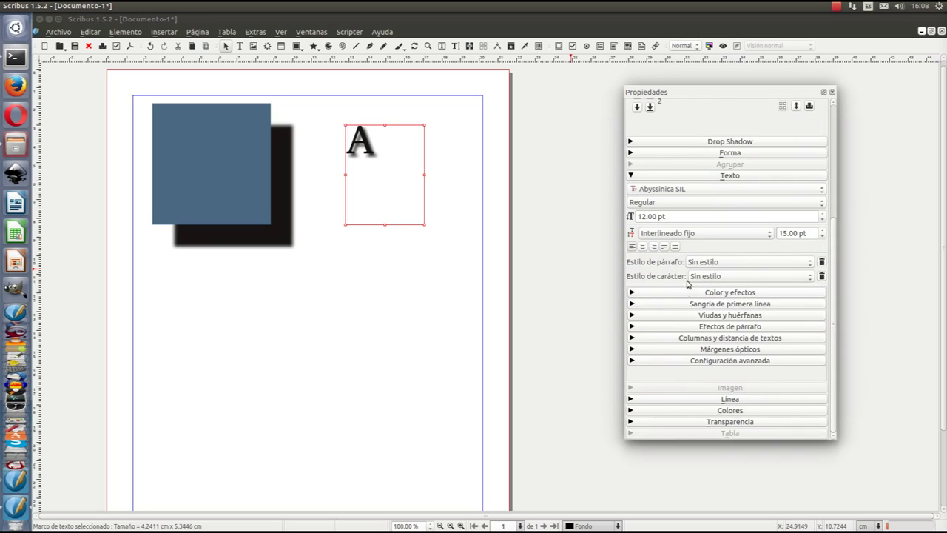
click(771, 294)
click(771, 294)
click(756, 304)
click(756, 305)
click(239, 46)
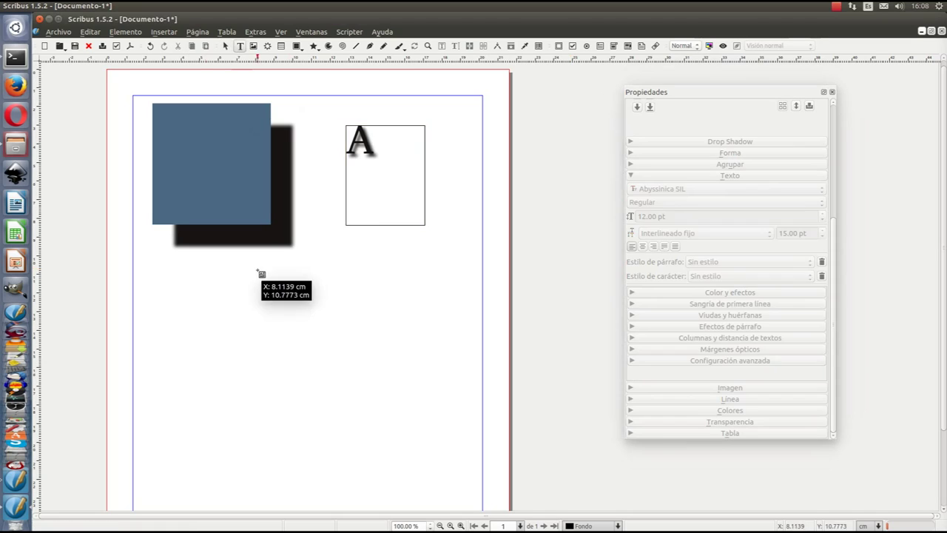
click(256, 319)
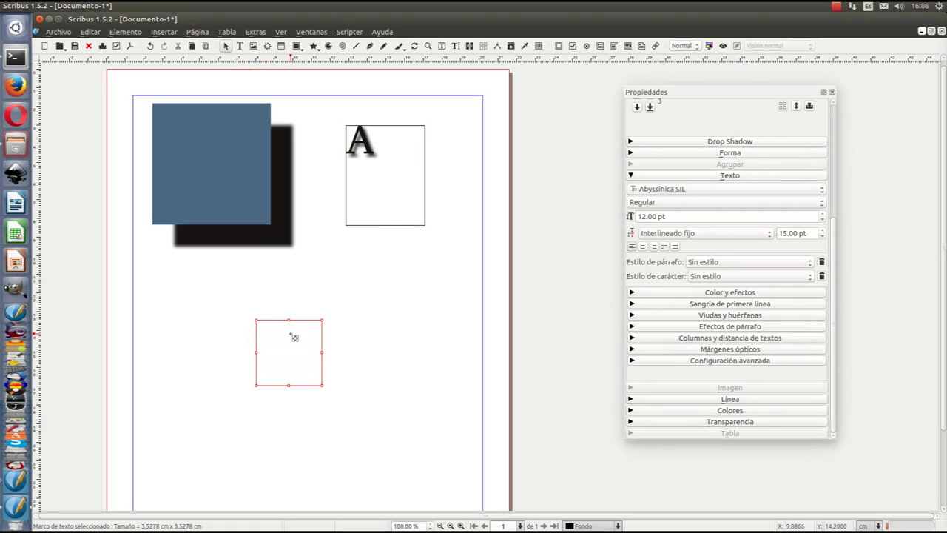
key(Escape)
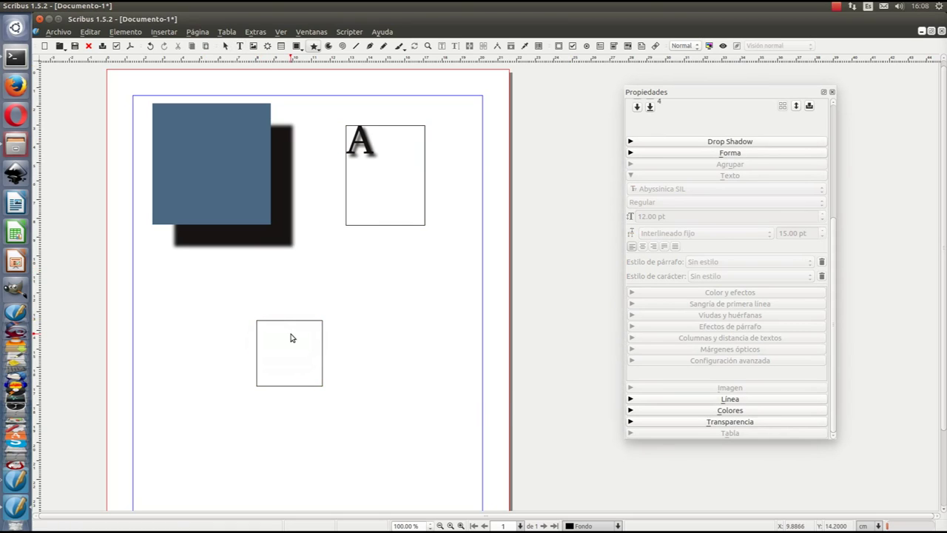
click(290, 333)
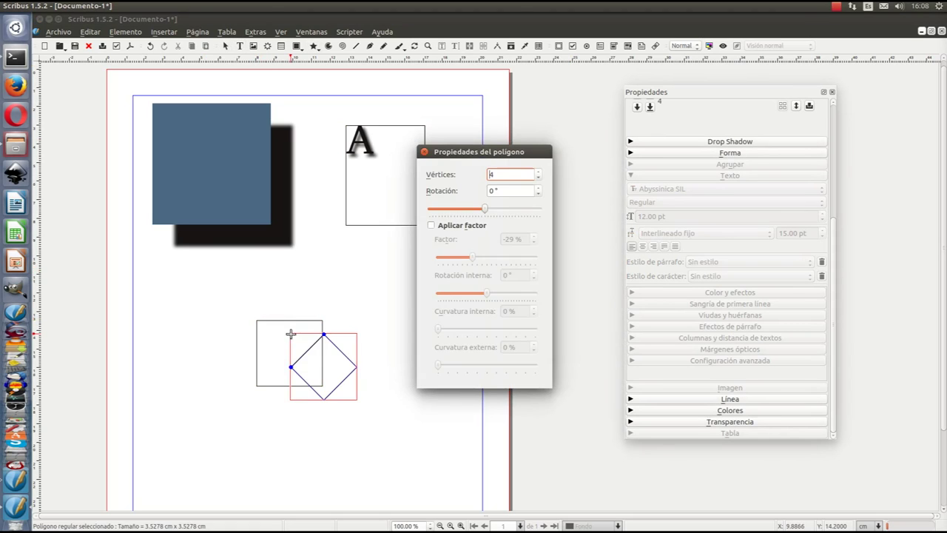
click(837, 8)
click(840, 30)
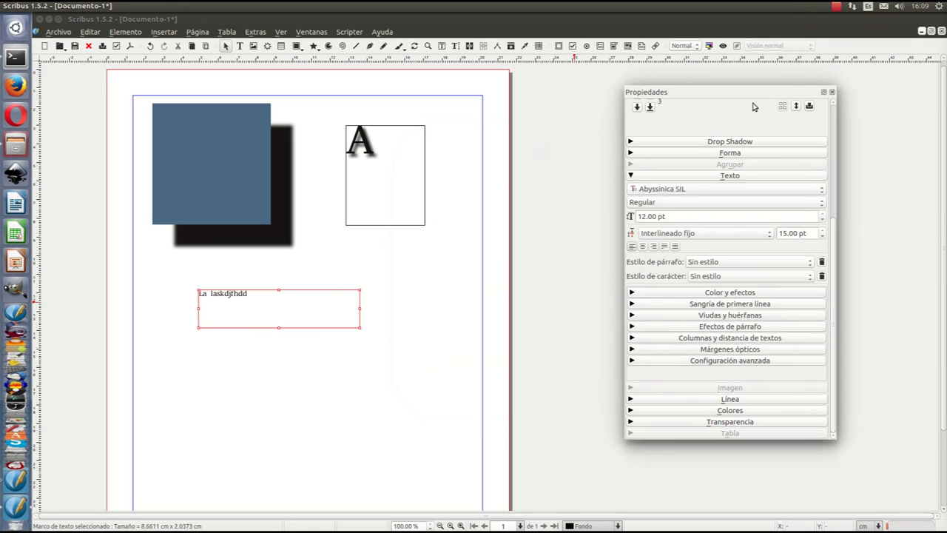
Move the "La laskdjfhdd" text frame to the right and apply the Capitulares paragraph effect to it.
drag(278, 318, 358, 317)
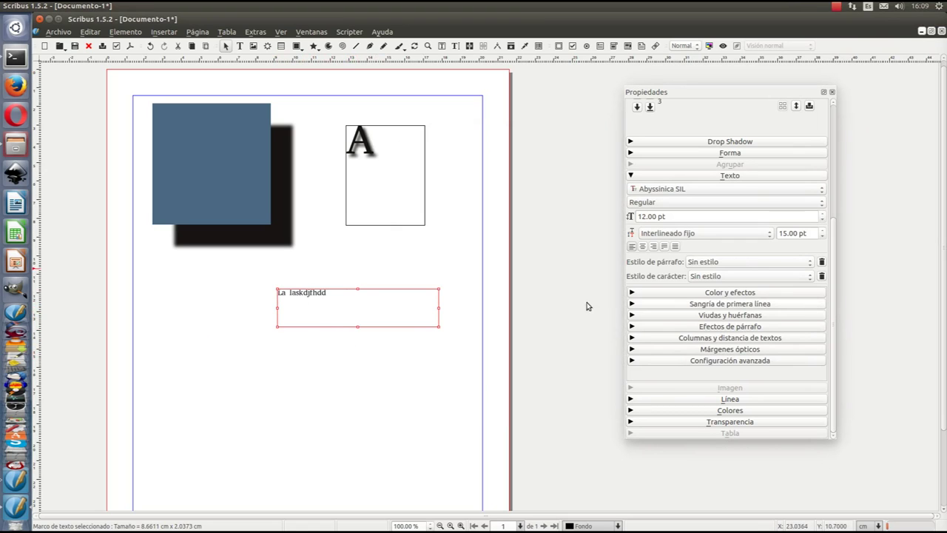
click(729, 327)
click(729, 343)
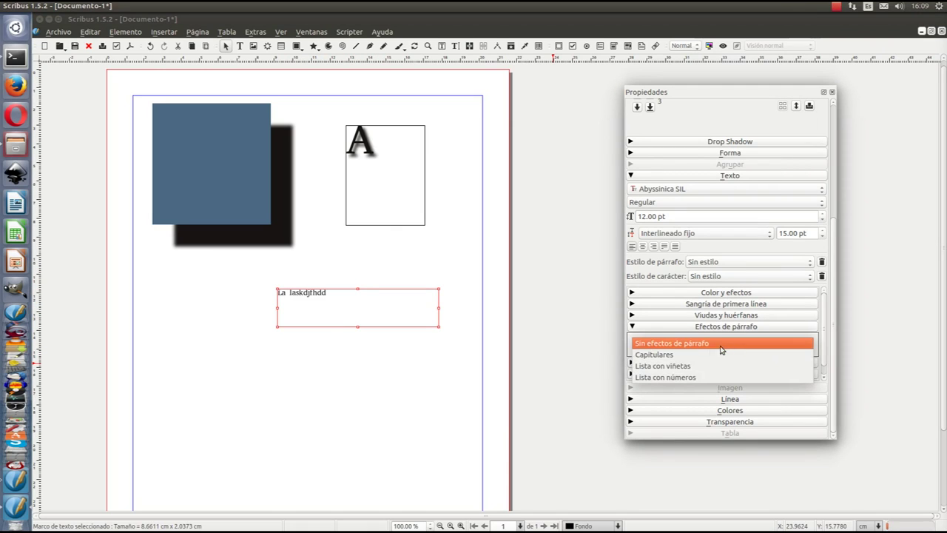
click(711, 355)
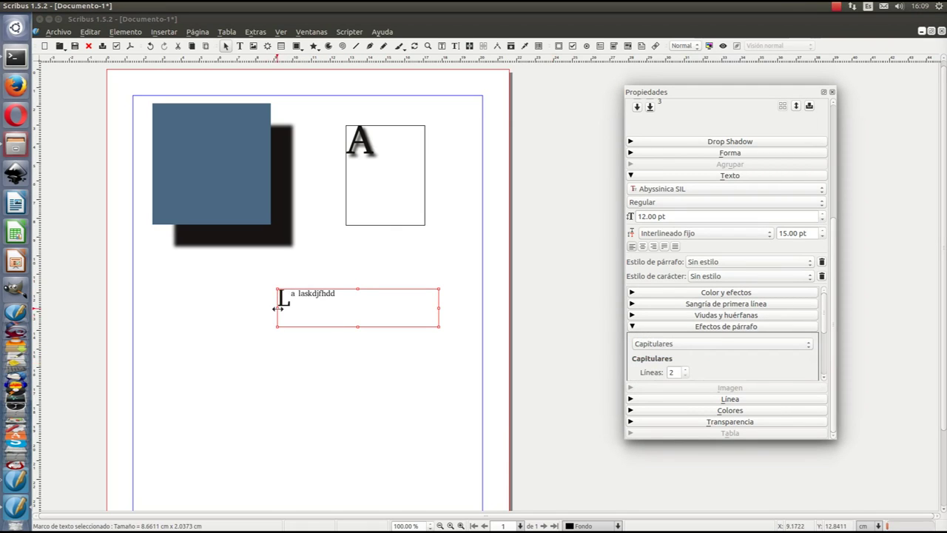
Set the drop cap's height in the "La laskdjfhdd" frame to 4 lines and show its effect parameters.
drag(822, 324, 786, 343)
click(685, 337)
click(686, 337)
scroll(825, 340, down, 3)
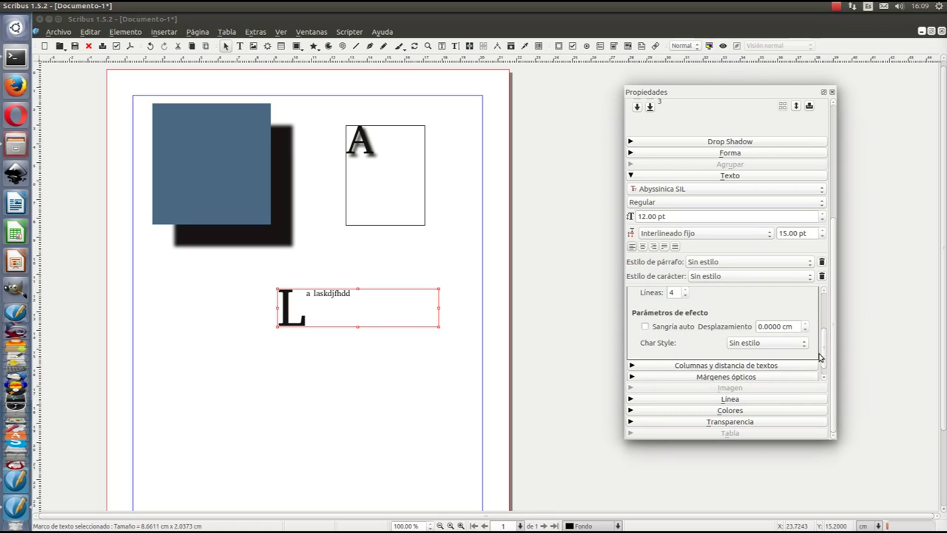
Increase the "La laskdjfhdd" text frame's height to about 2.76 cm and move it up to just below the "A" frame.
click(800, 344)
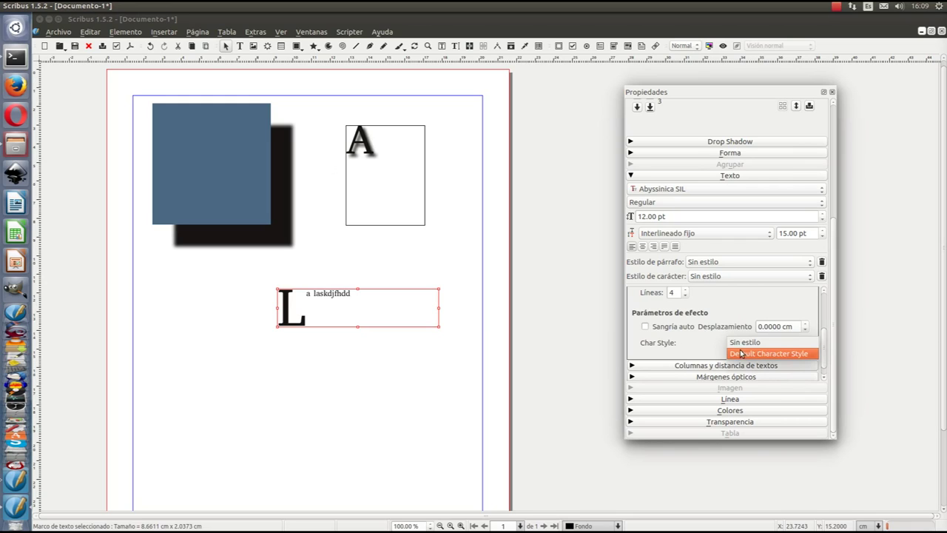
click(303, 386)
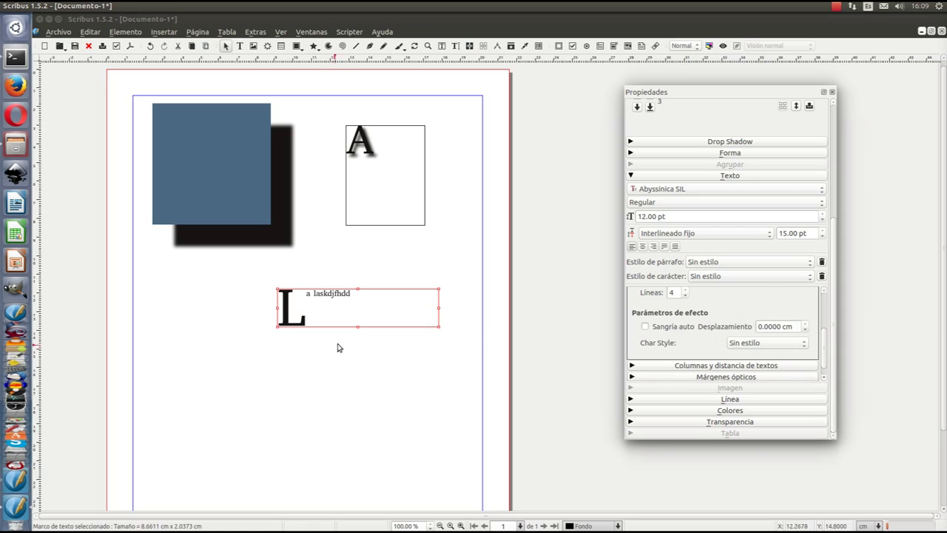
drag(360, 327, 356, 341)
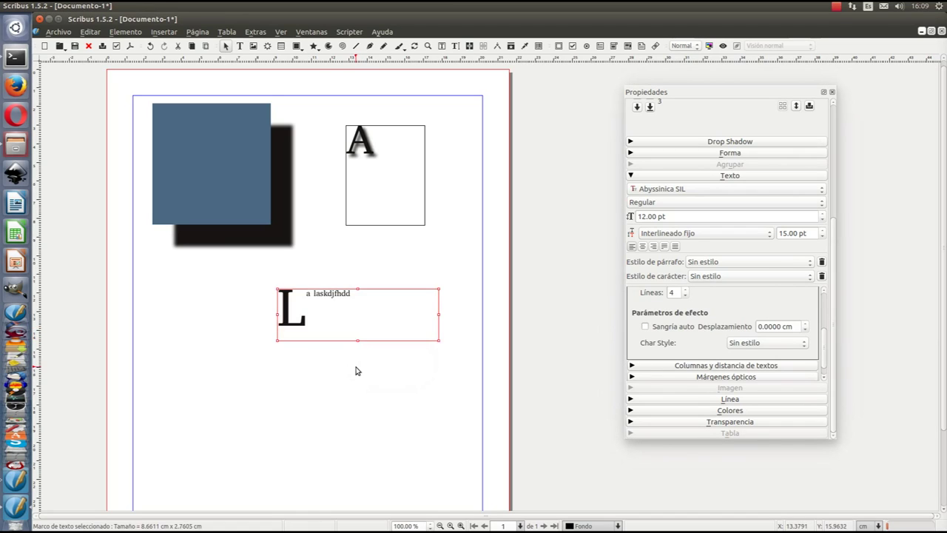
click(355, 371)
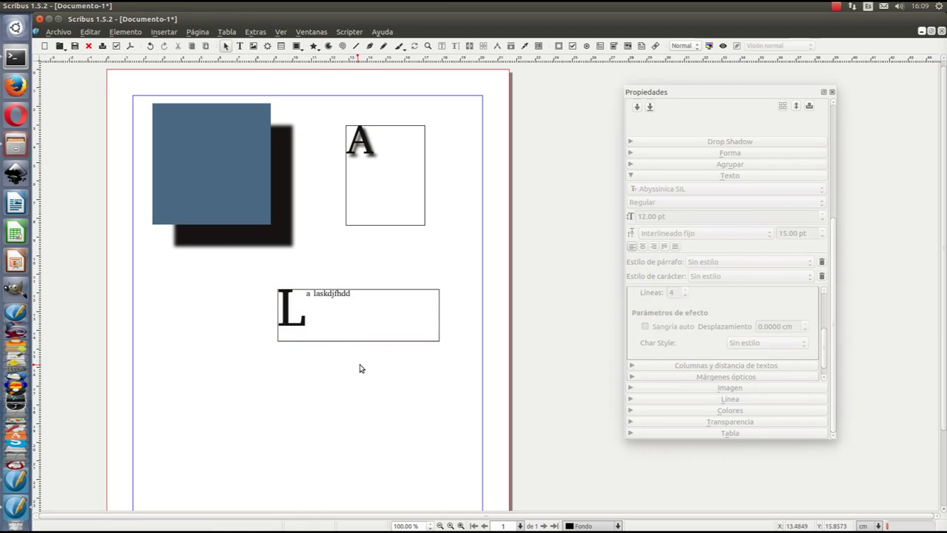
drag(362, 320, 373, 275)
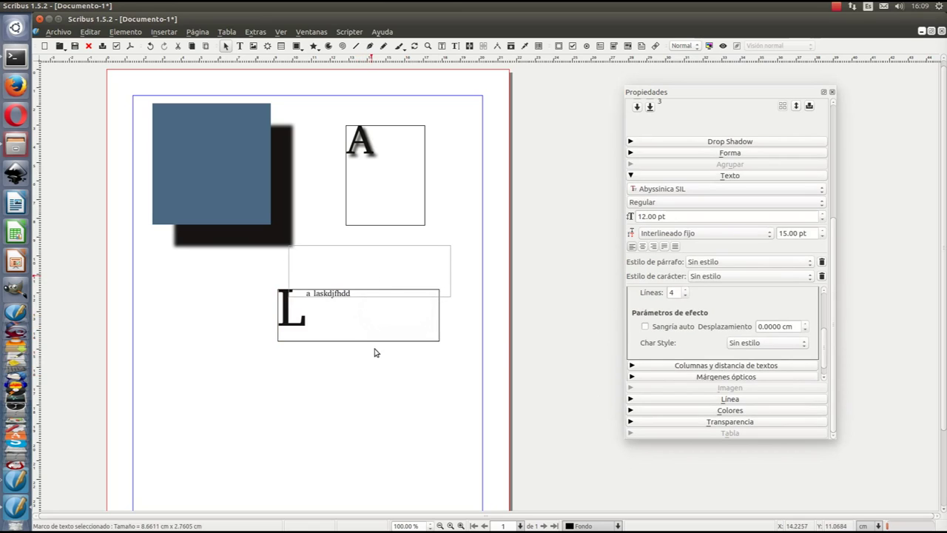
click(376, 355)
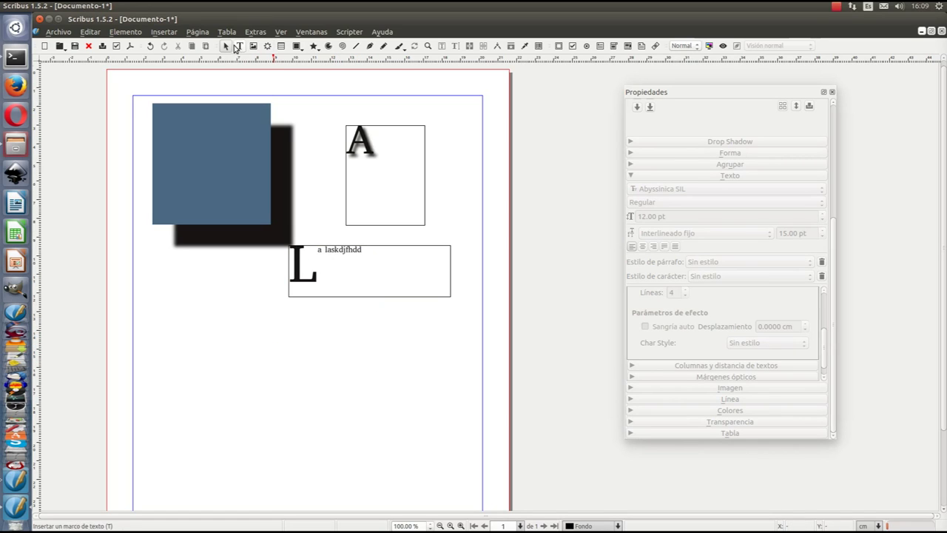
Select the "La laskdjfhdd" text frame and examine its Configuración avanzada and Márgenes ópticos settings.
click(825, 341)
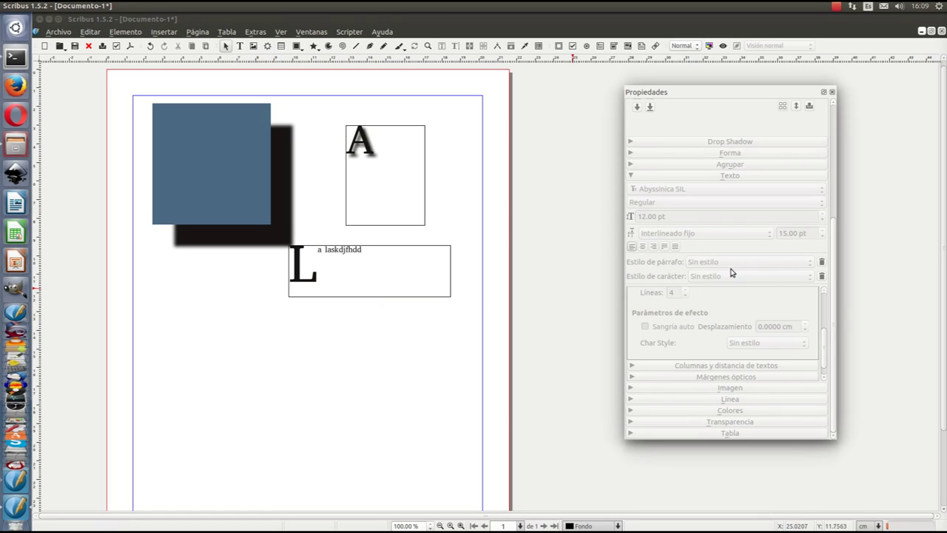
click(446, 282)
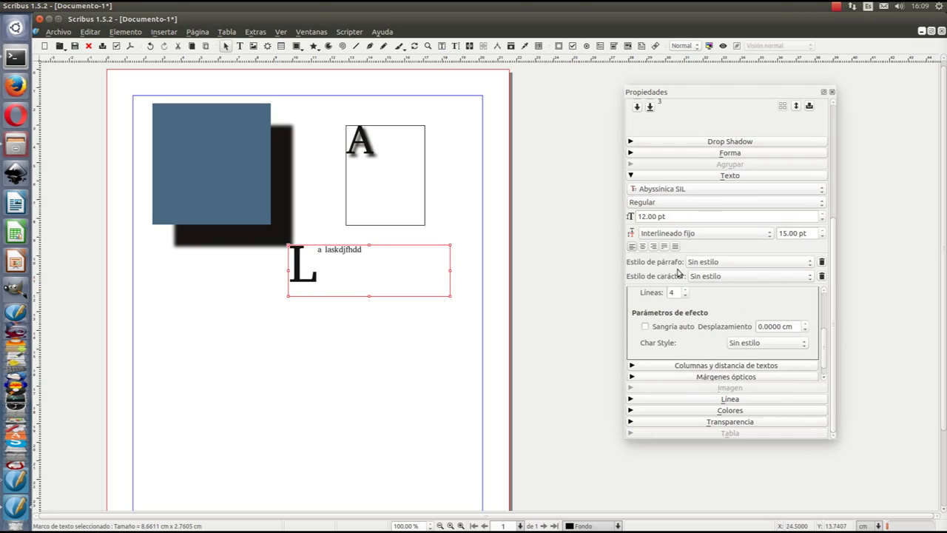
drag(825, 346, 825, 362)
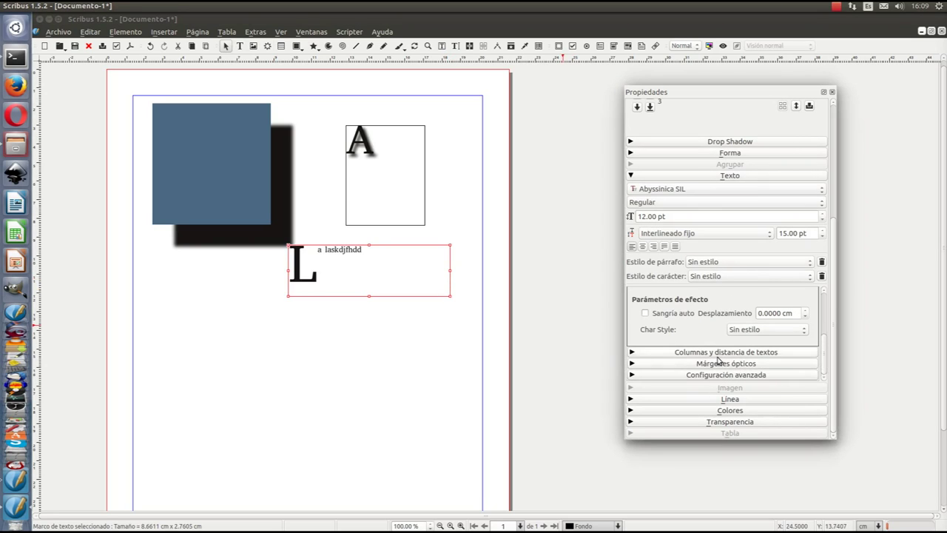
click(632, 375)
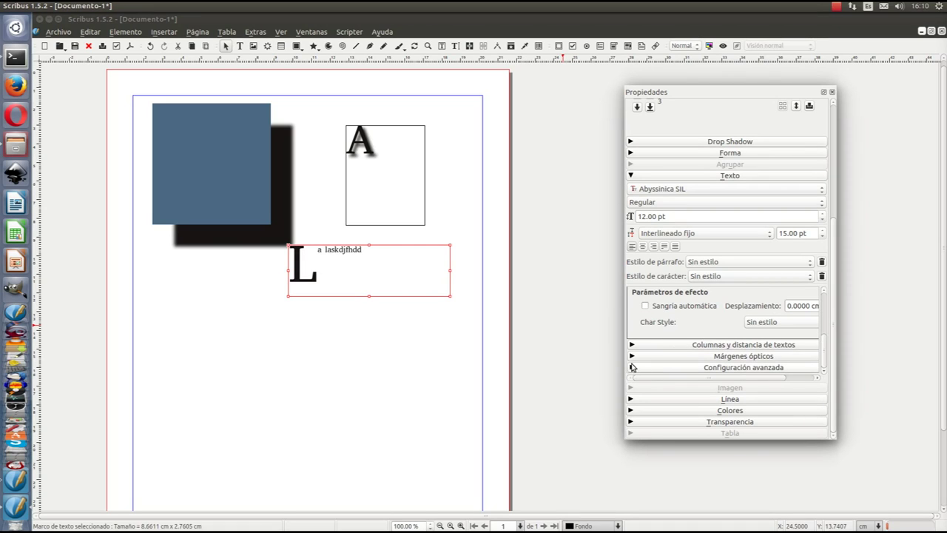
click(632, 356)
scroll(825, 349, down, 2)
scroll(826, 349, down, 2)
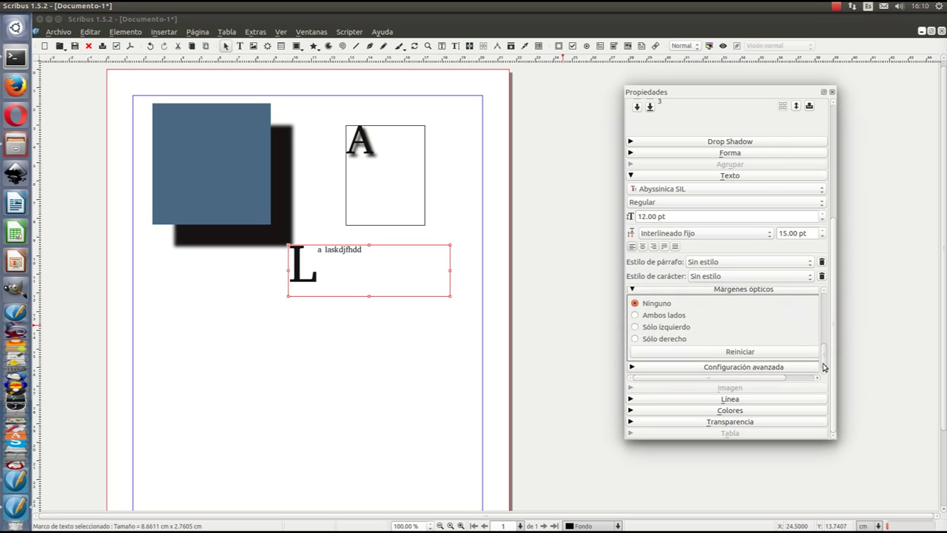
scroll(826, 354, up, 1)
click(643, 319)
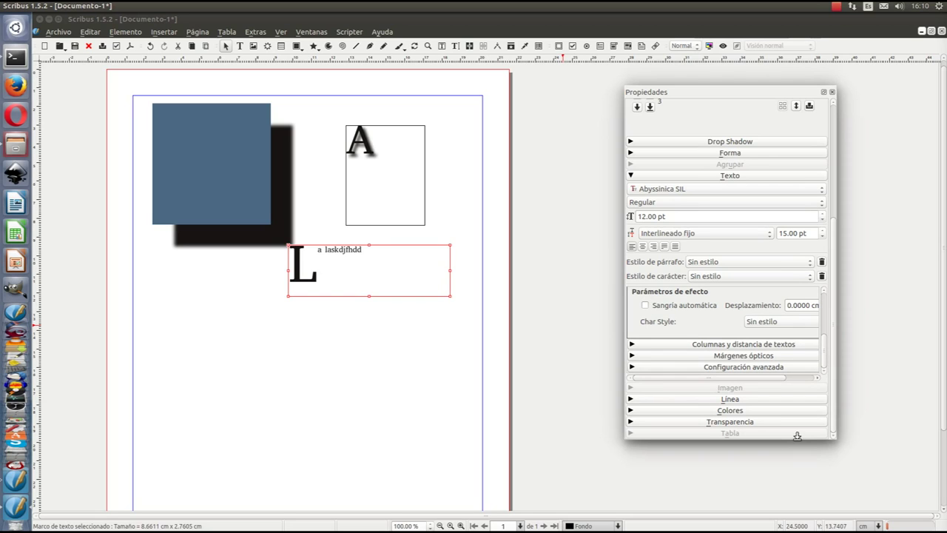
Make the Propiedades palette taller, collapse Efectos de párrafo, and examine the text frame's Viudas y huérfanas options.
drag(797, 437, 795, 477)
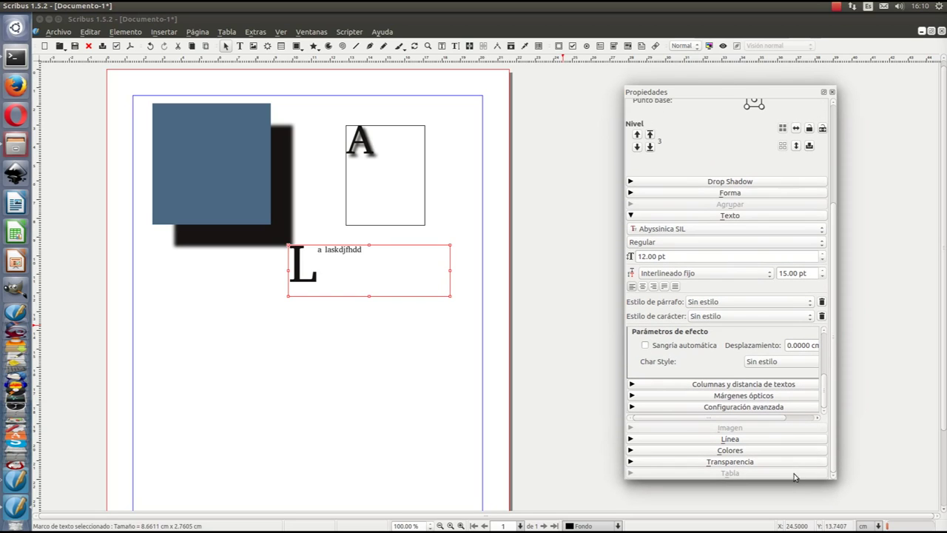
click(643, 216)
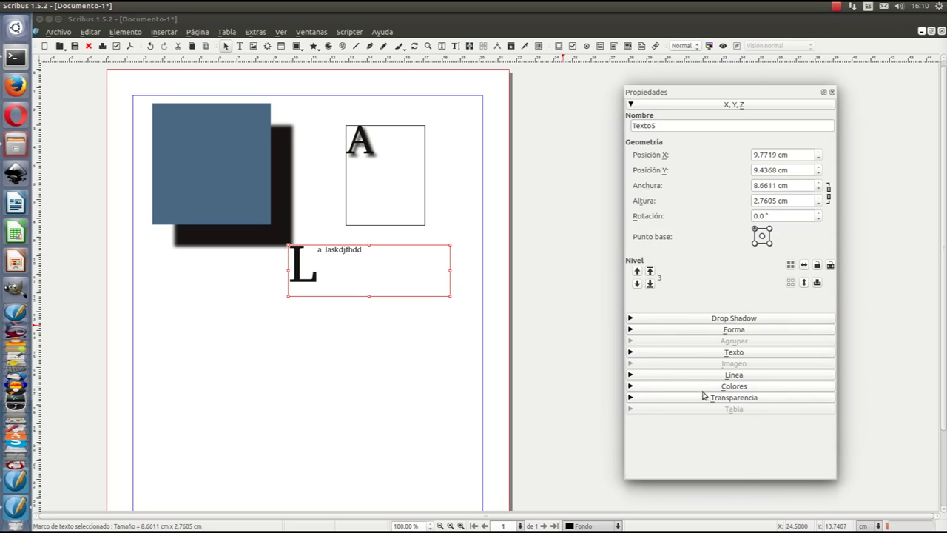
click(630, 351)
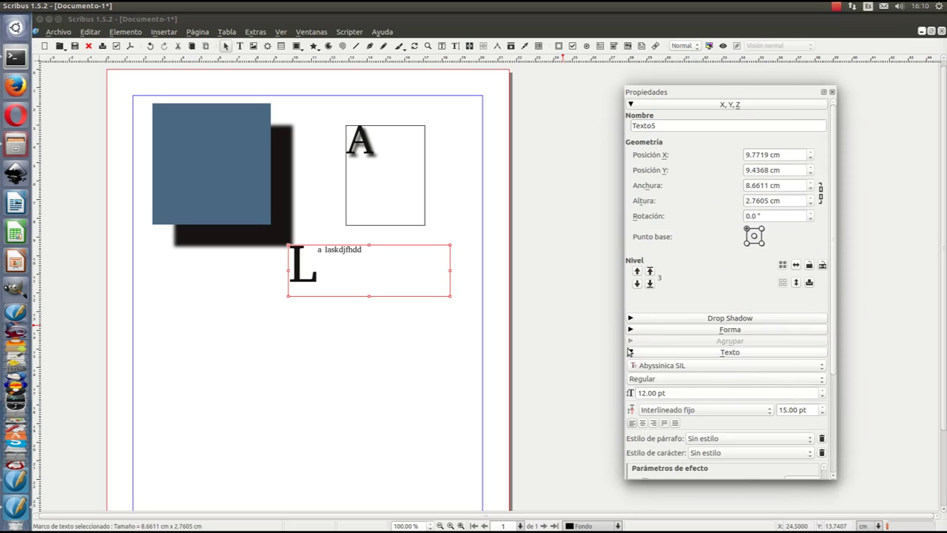
drag(834, 364, 831, 455)
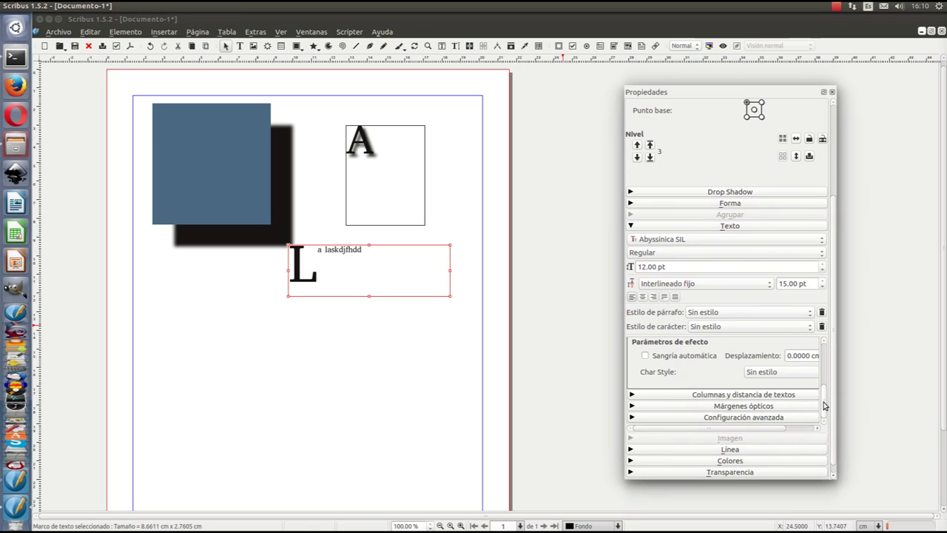
drag(837, 308, 835, 332)
drag(825, 382, 835, 331)
click(689, 367)
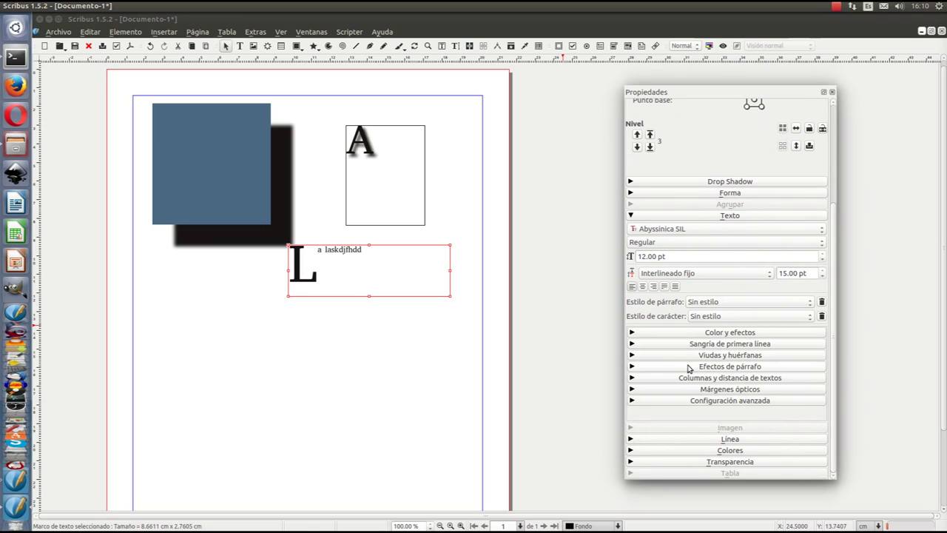
click(684, 355)
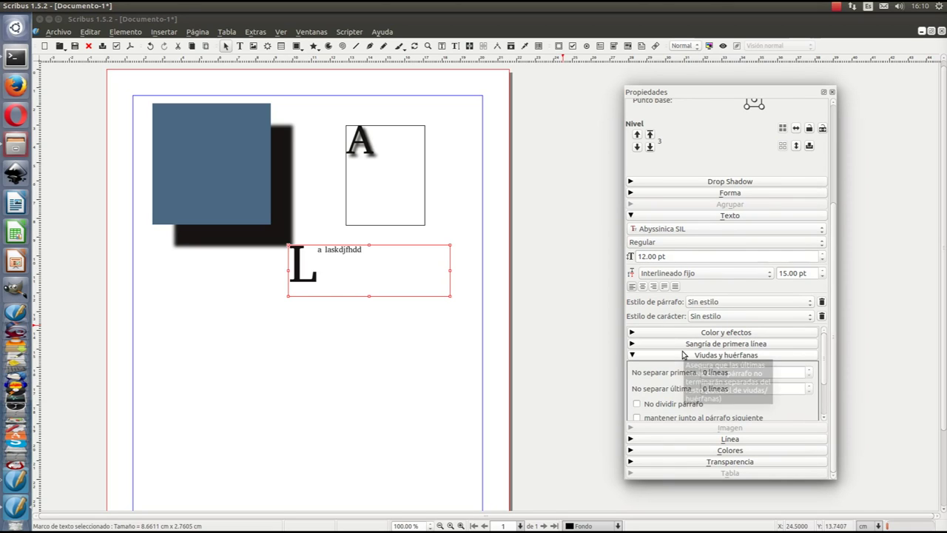
click(637, 358)
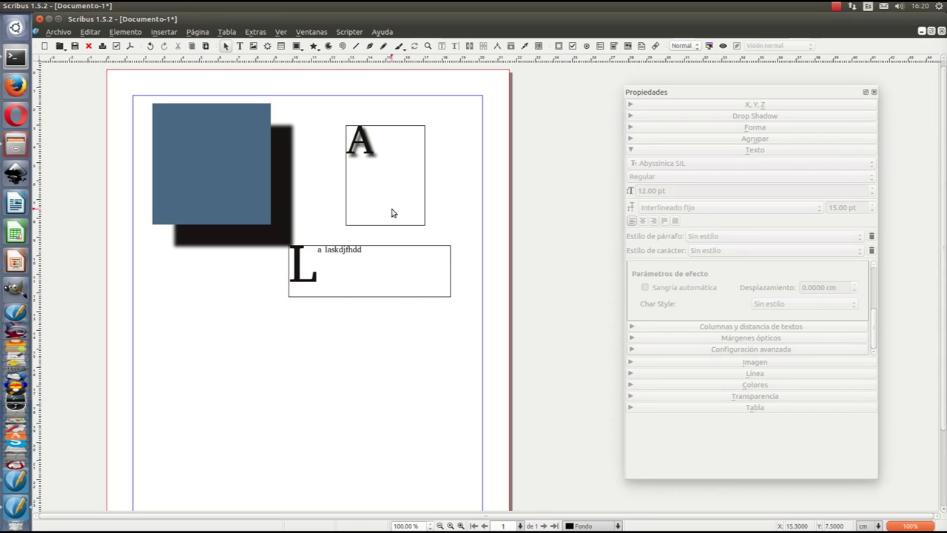
Draw a rectangle about 6.8 by 7.1 cm below the text frames and set its fill mode to Gradiente.
click(297, 47)
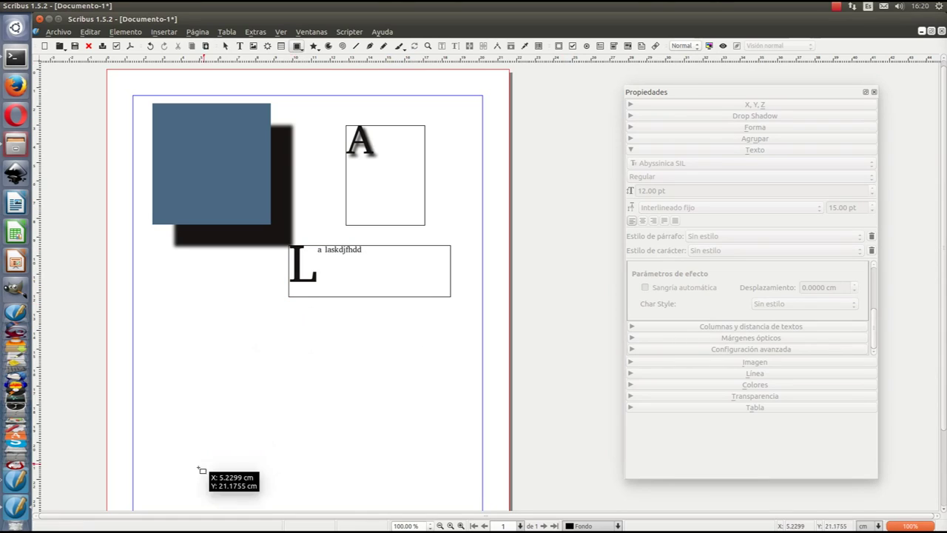
drag(205, 322, 331, 455)
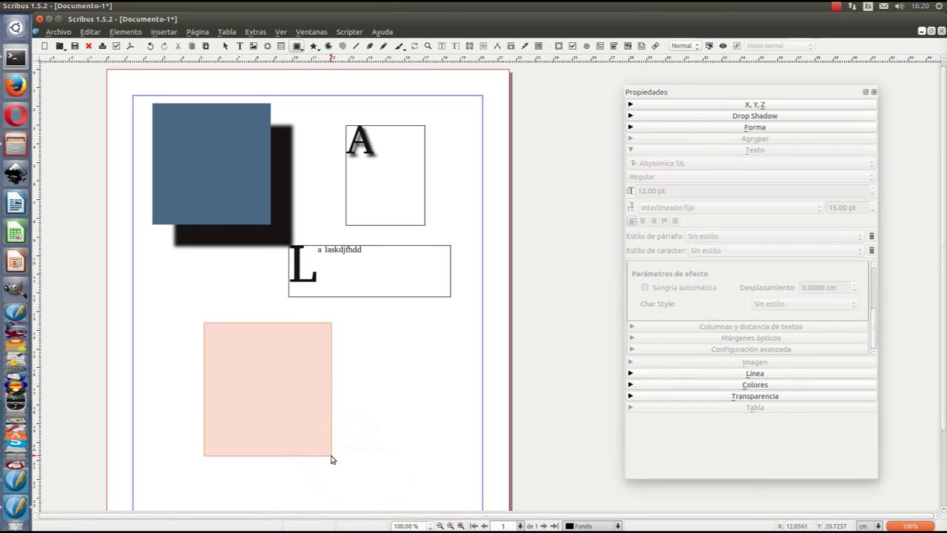
click(630, 385)
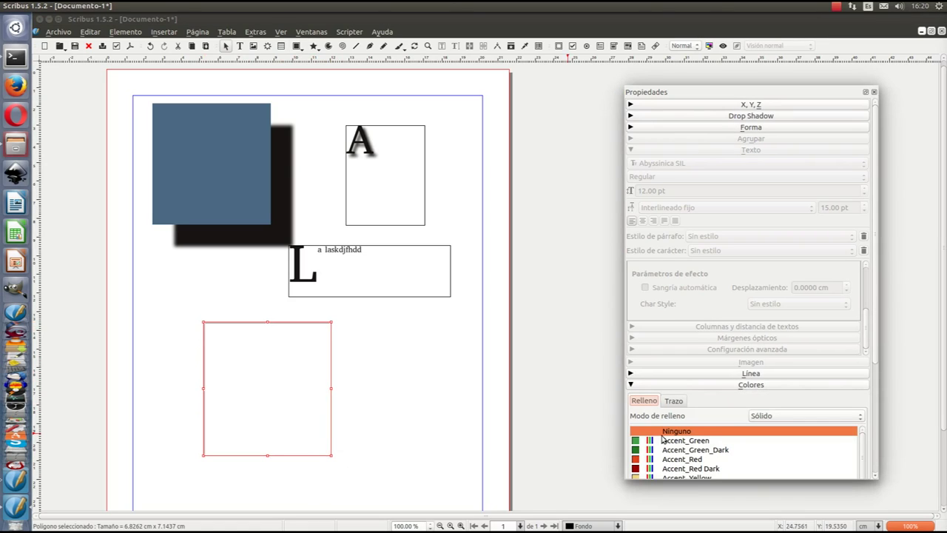
click(762, 418)
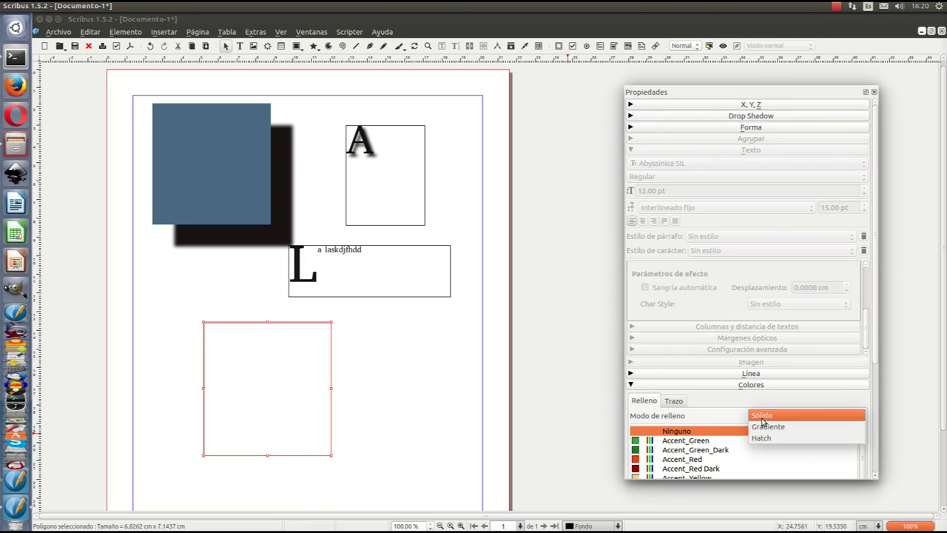
click(768, 427)
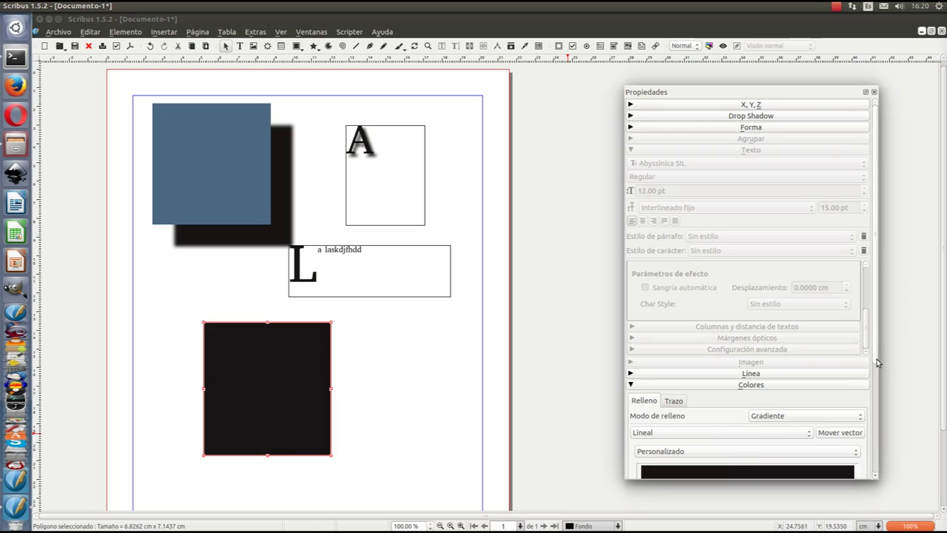
Set the gradient's starting colour to Blue_Shadow and widen the rectangle to about 9.3 cm.
scroll(877, 362, down, 5)
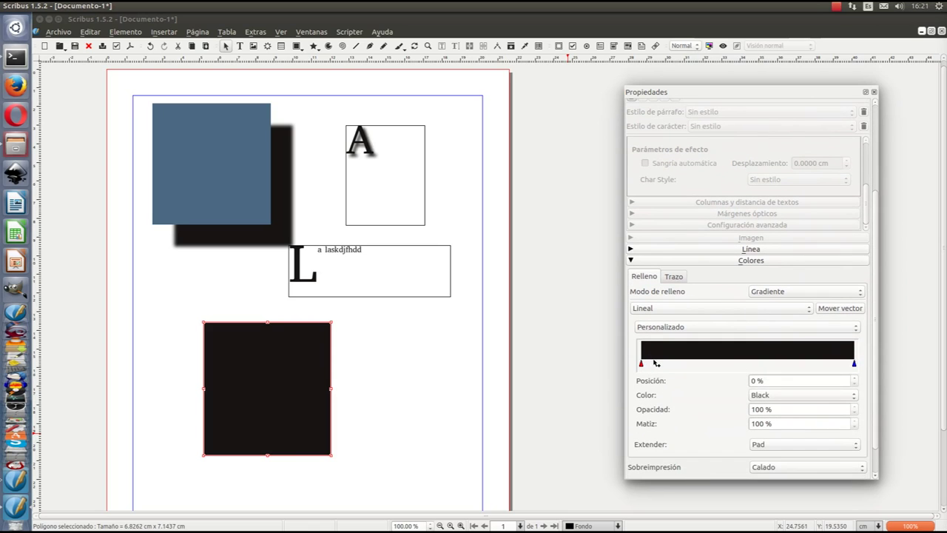
click(798, 391)
click(801, 363)
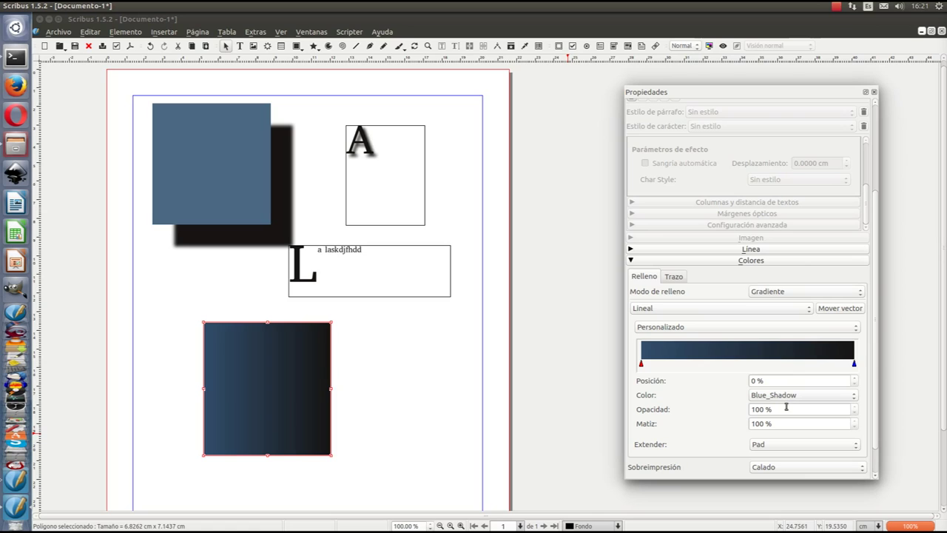
drag(331, 388, 378, 388)
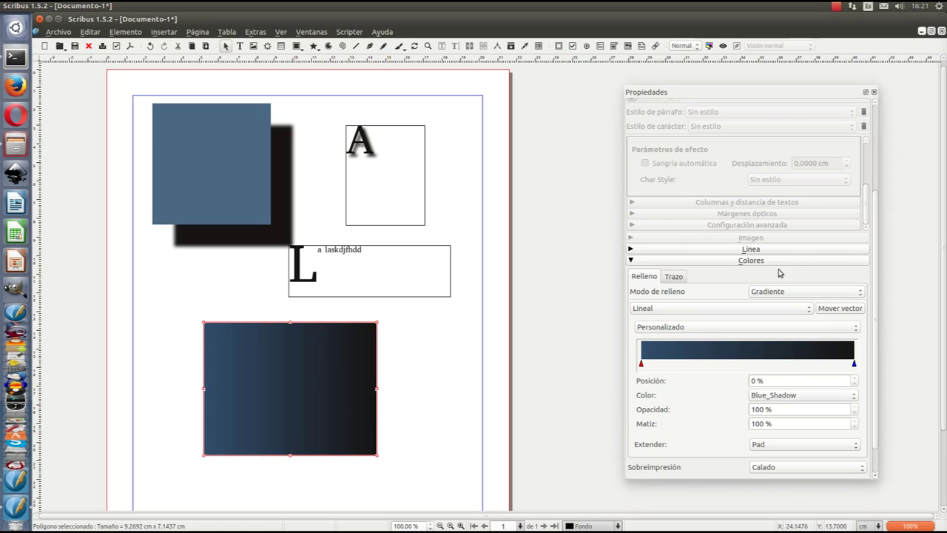
Edit the gradient rectangle's nodes, moving its two upper corners outward to form an irregular quadrilateral, and accept the new shape.
click(634, 261)
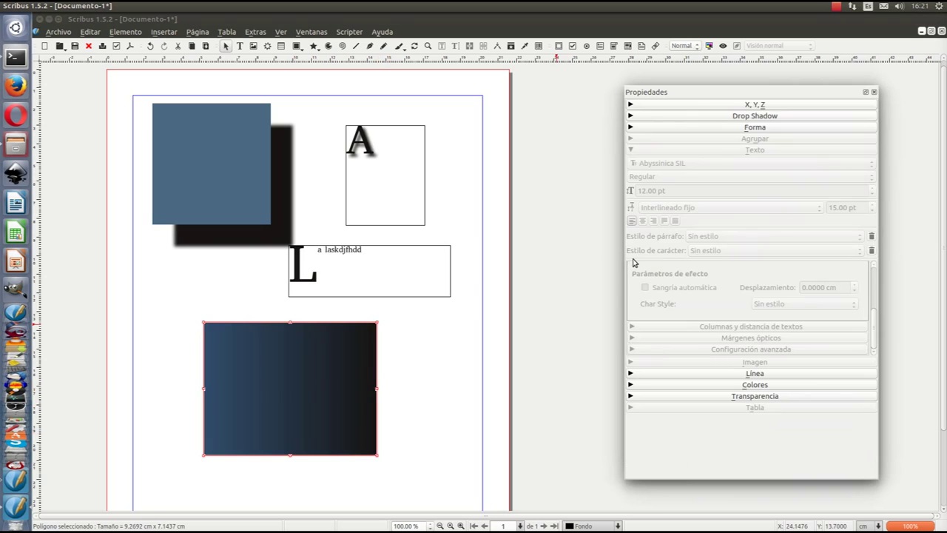
click(738, 128)
click(861, 151)
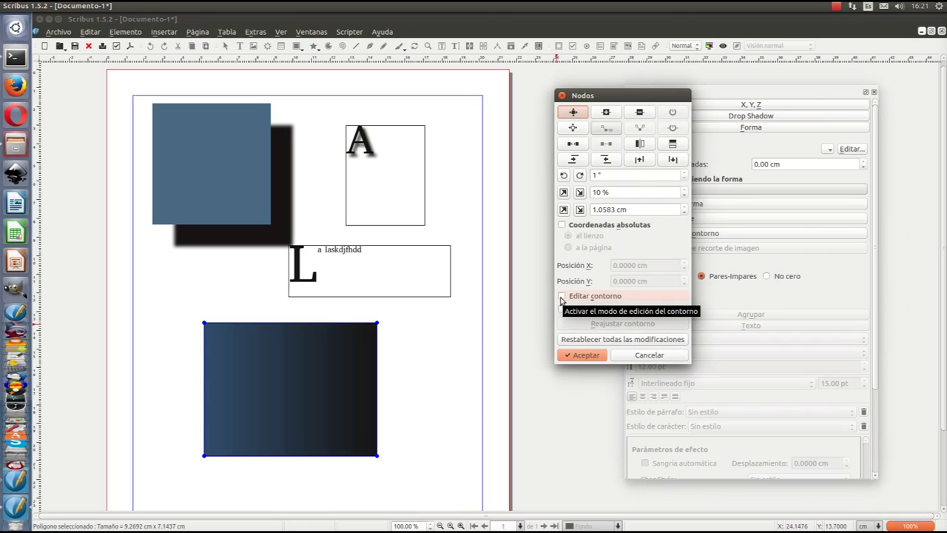
click(376, 324)
drag(369, 331, 307, 379)
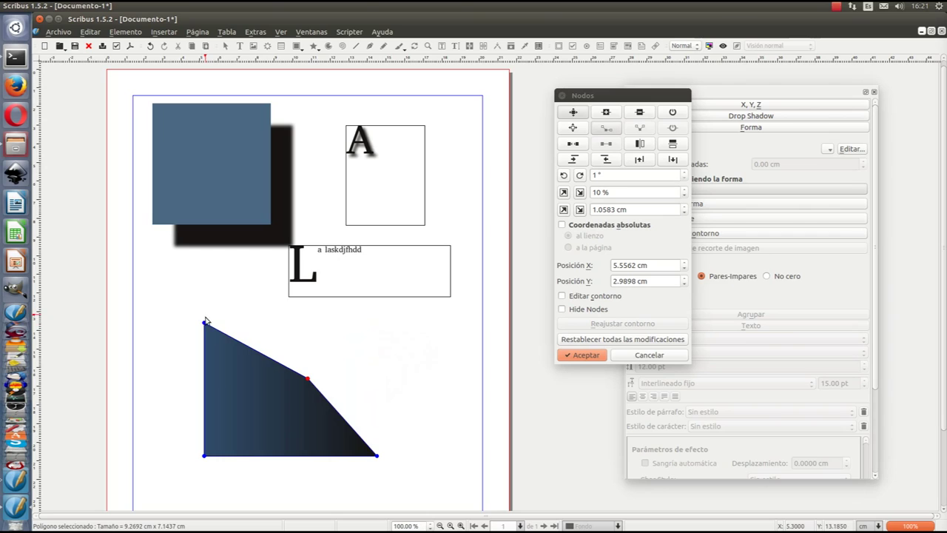
drag(206, 320, 237, 380)
drag(318, 380, 407, 344)
drag(236, 380, 149, 311)
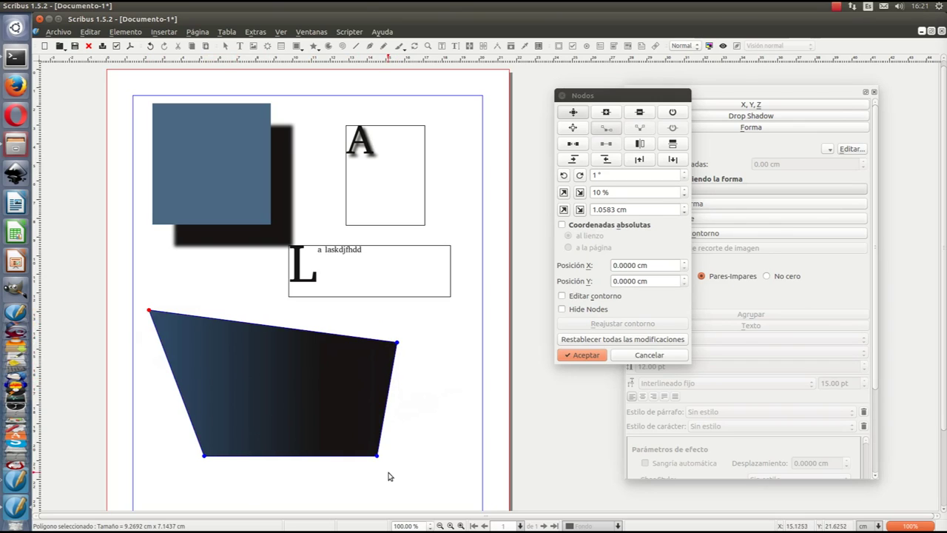
click(586, 356)
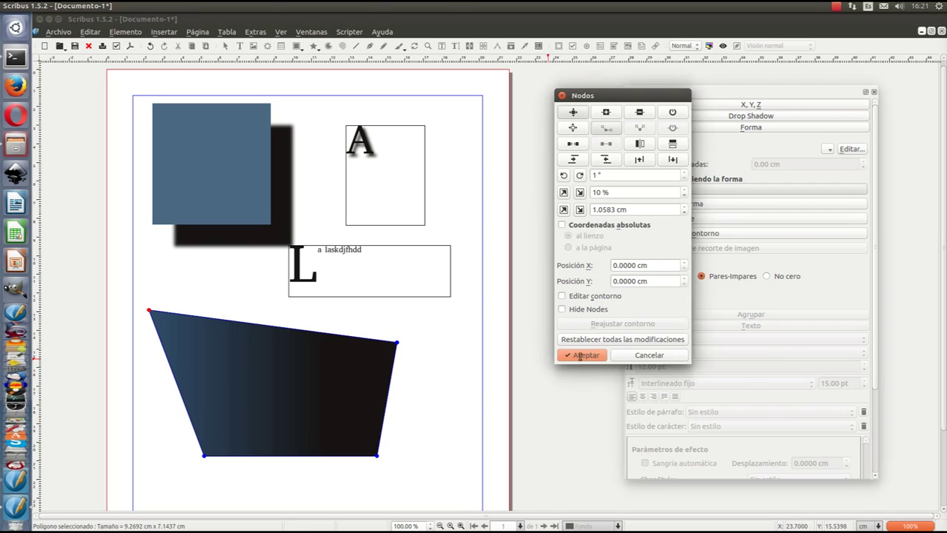
Move the gradient polygon slightly up and to the left on the page.
click(434, 396)
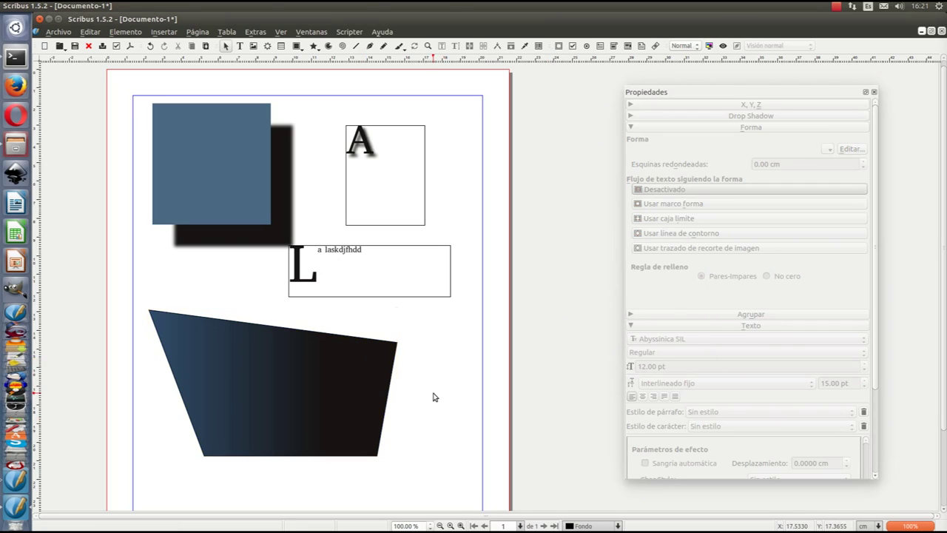
drag(227, 395, 220, 380)
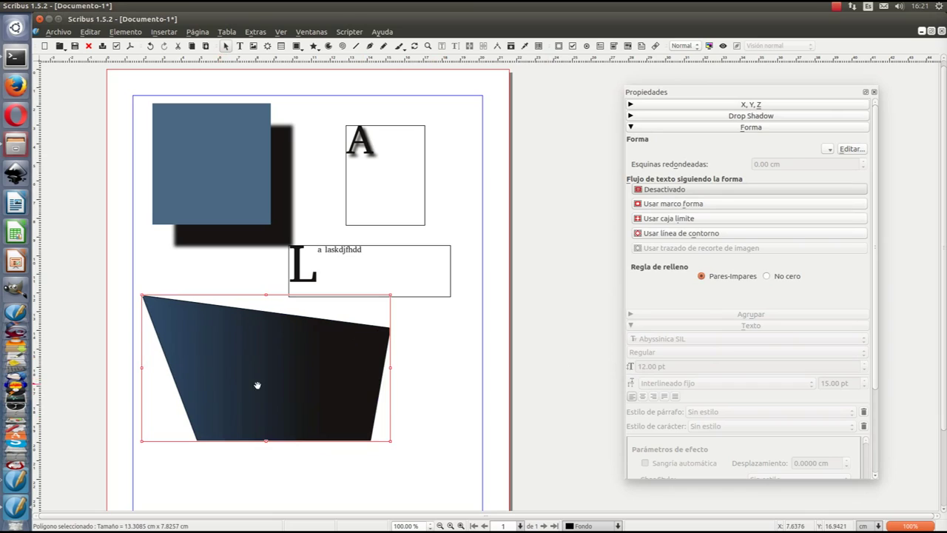
click(432, 410)
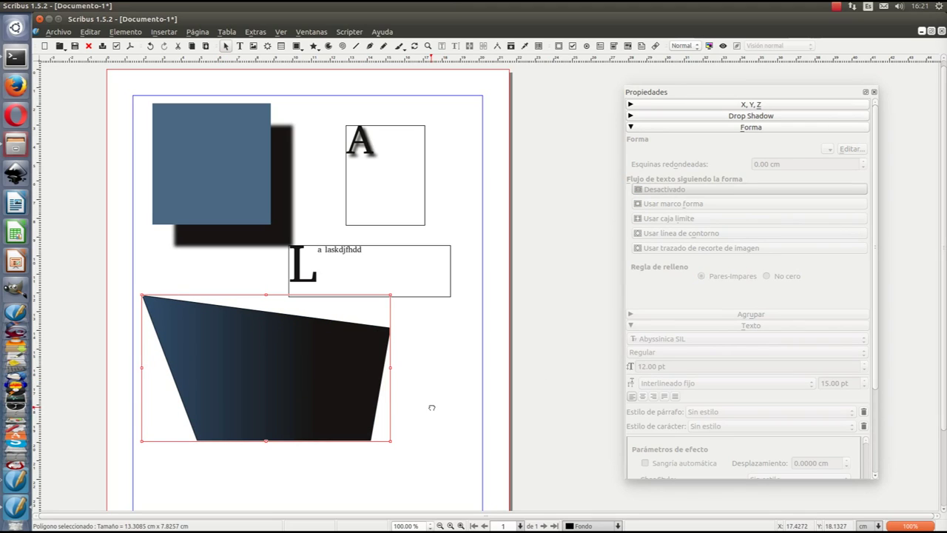
click(433, 408)
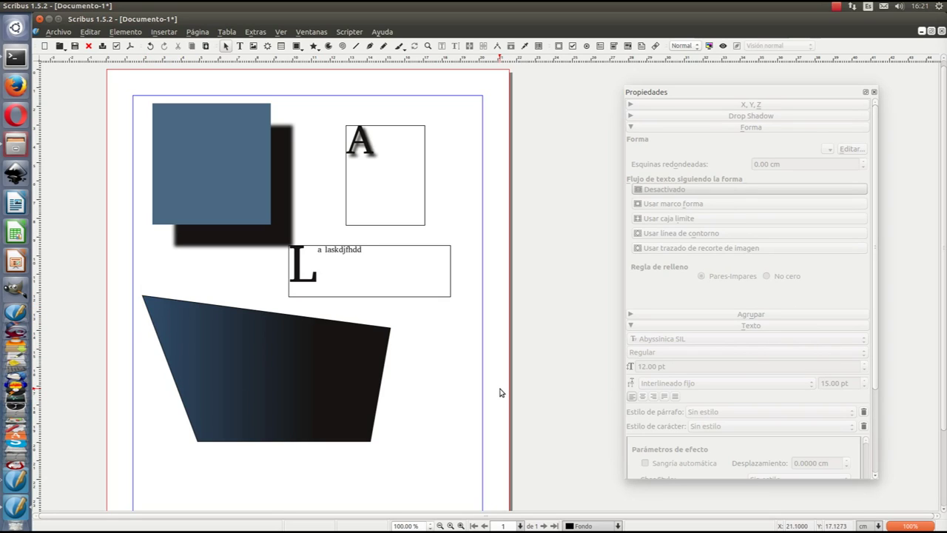
click(362, 373)
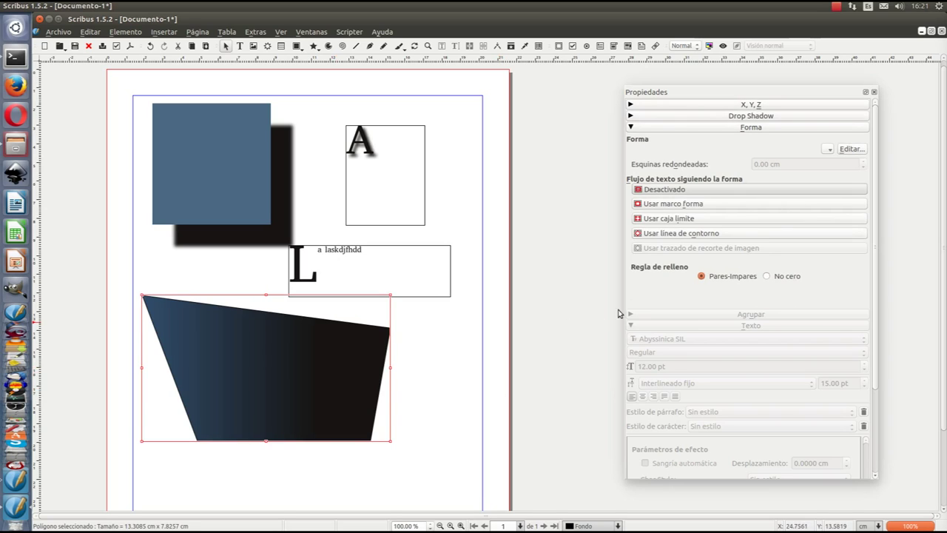
click(635, 130)
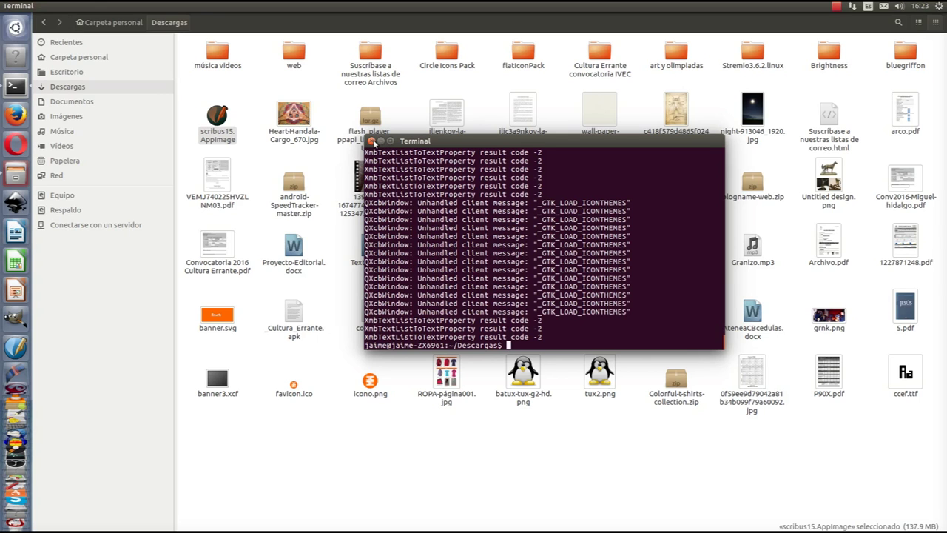
Close the terminal window and run scribus15.AppImage directly from the Descargas folder.
click(372, 141)
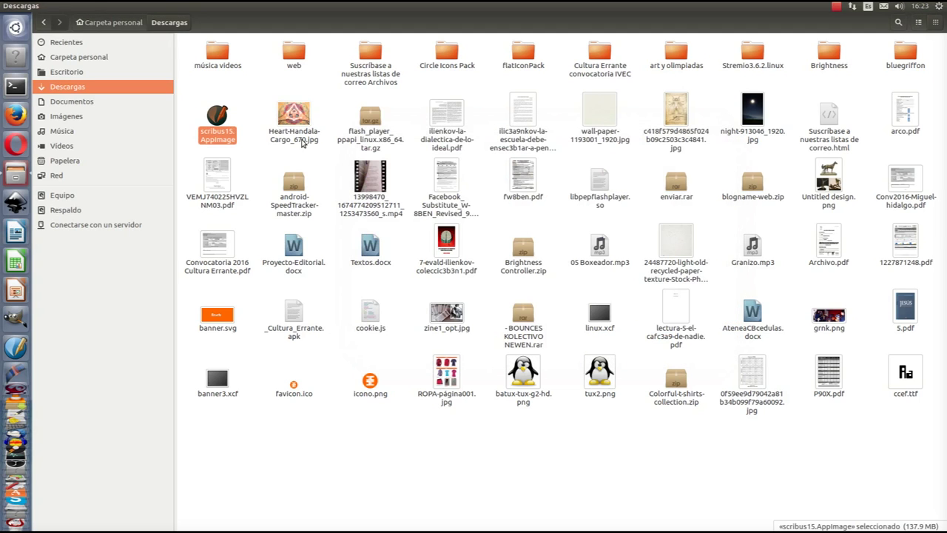
right_click(214, 133)
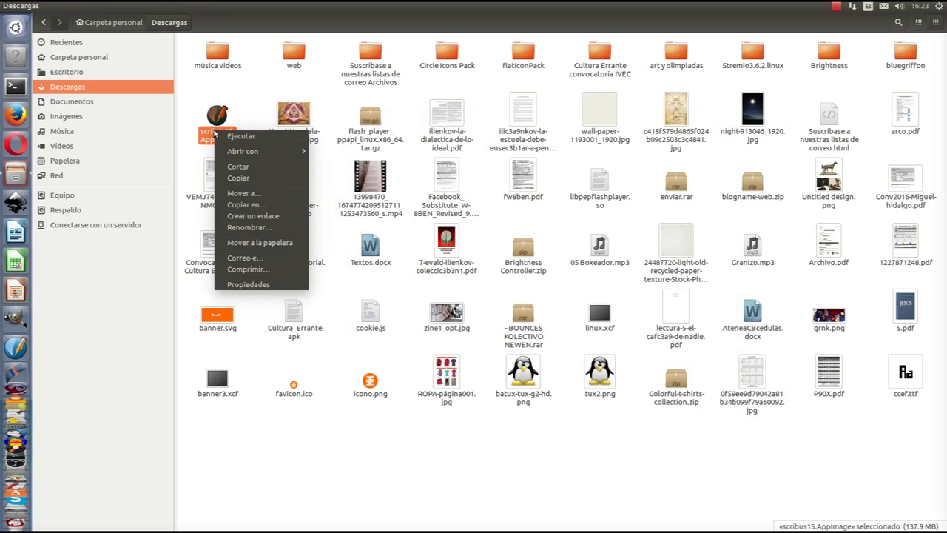
click(229, 137)
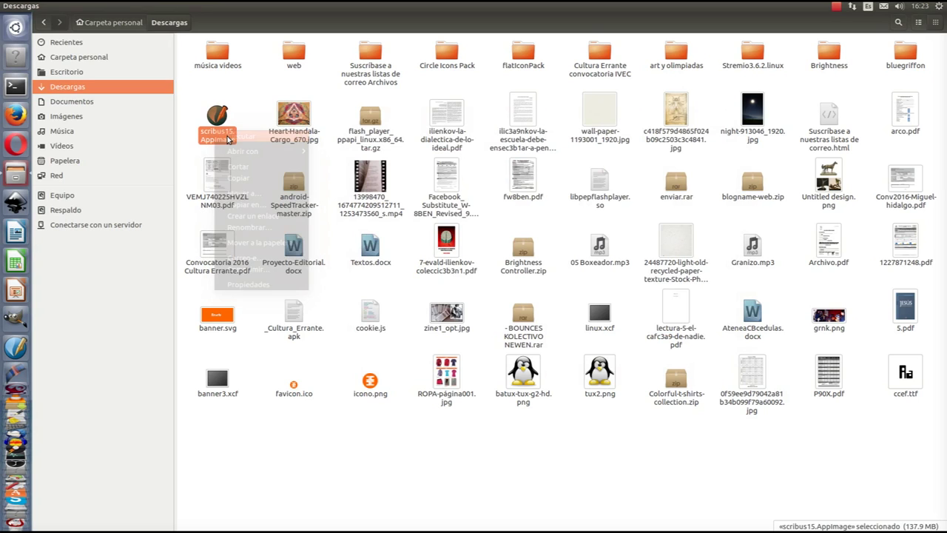